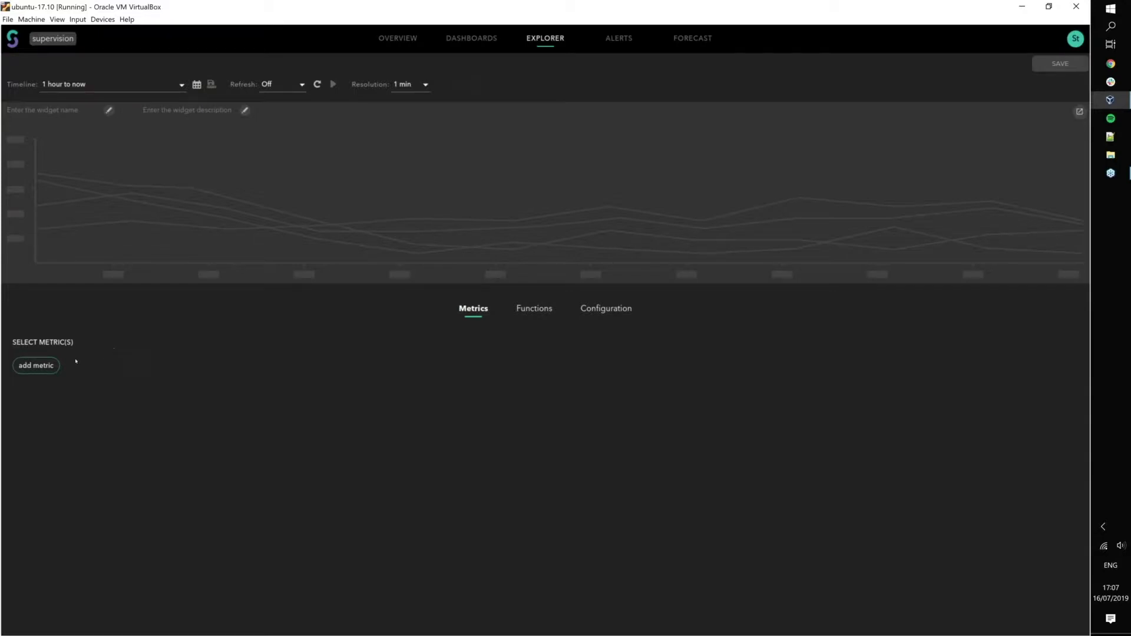
Add the web.timer.response metric to the chart and plot it with the Avg aggregation
left_click(36, 365)
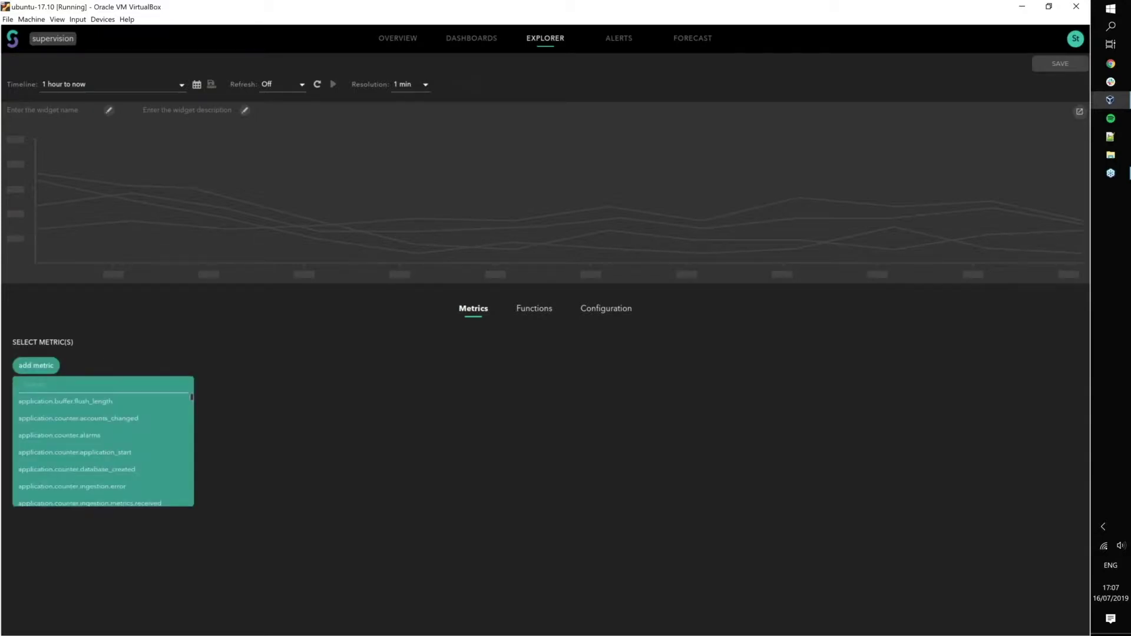
type("web.timer.re")
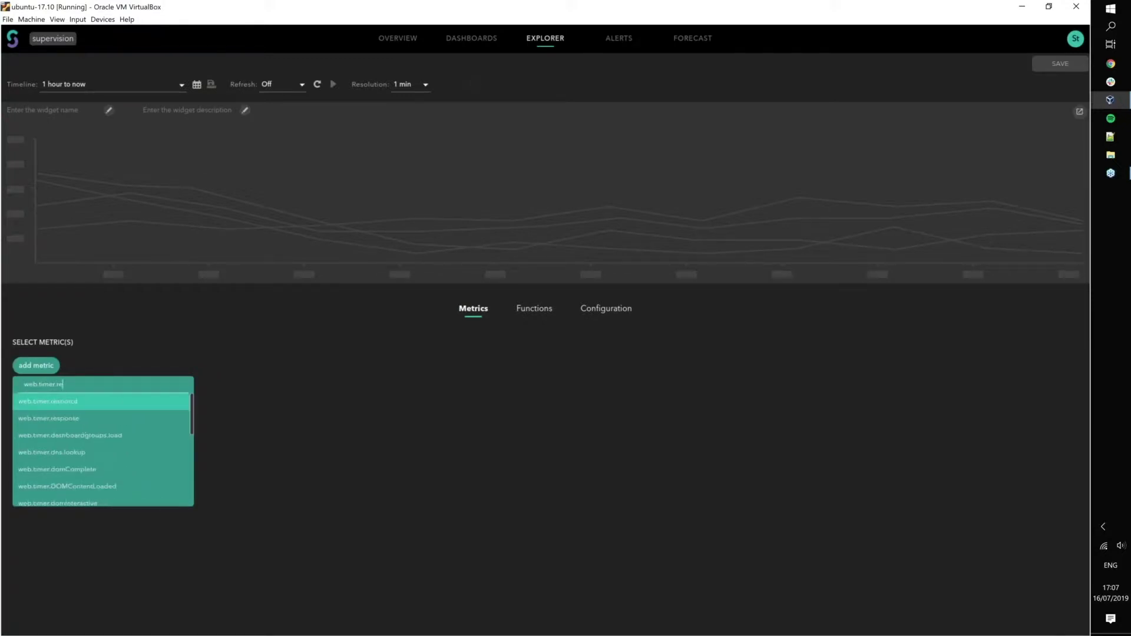
left_click(66, 418)
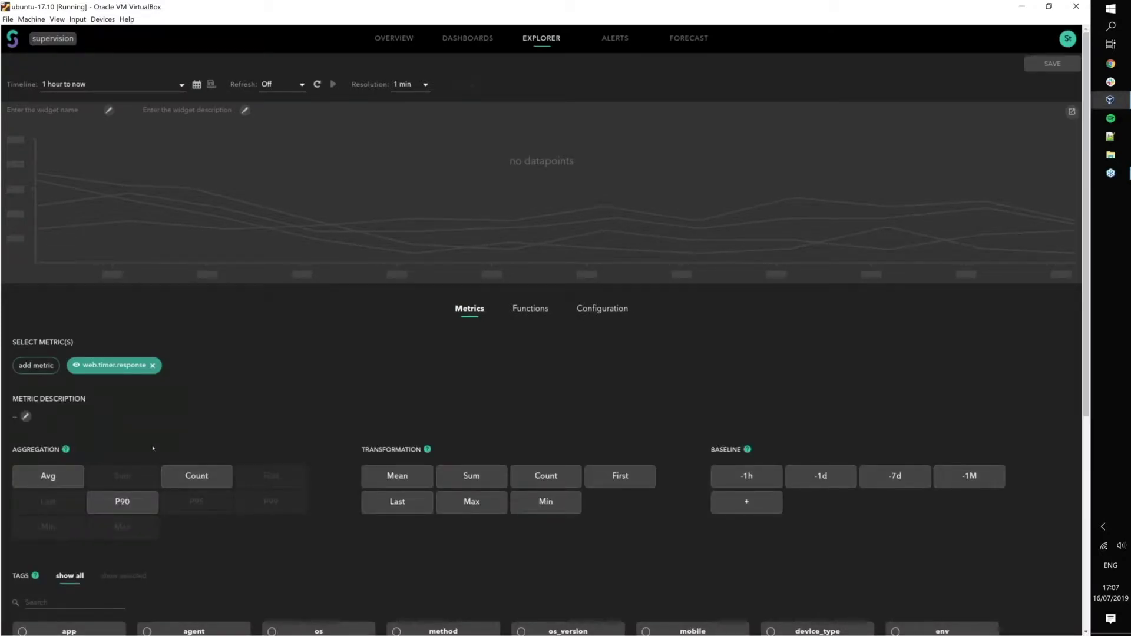
left_click(60, 477)
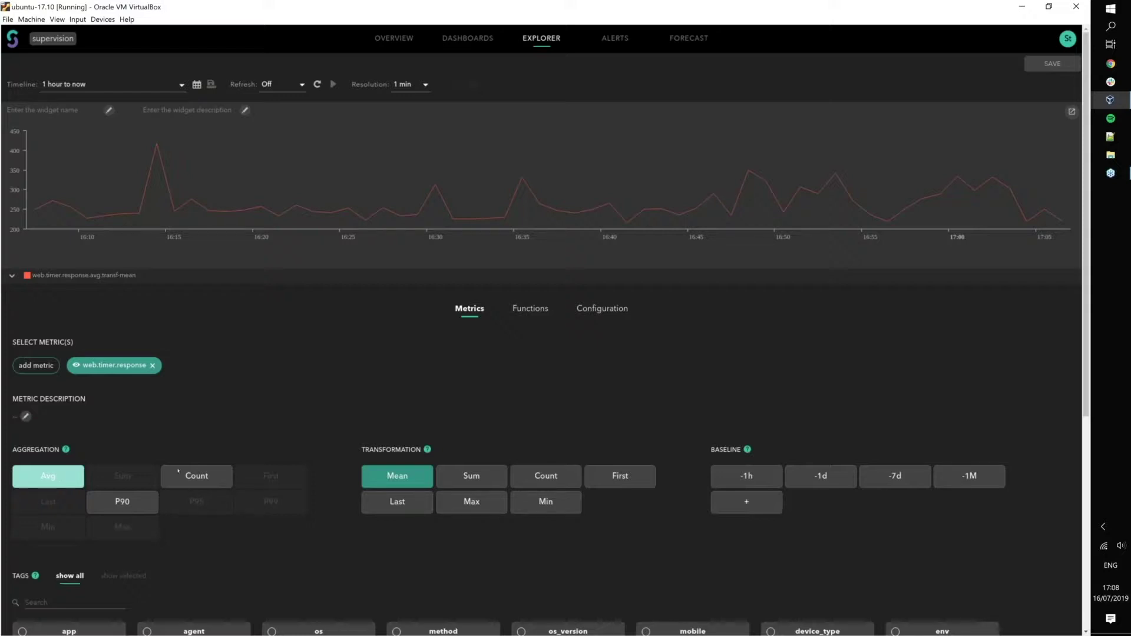
Replace the average with the Count aggregation and inspect the plotted points of web.timer.response
left_click(52, 484)
left_click(209, 477)
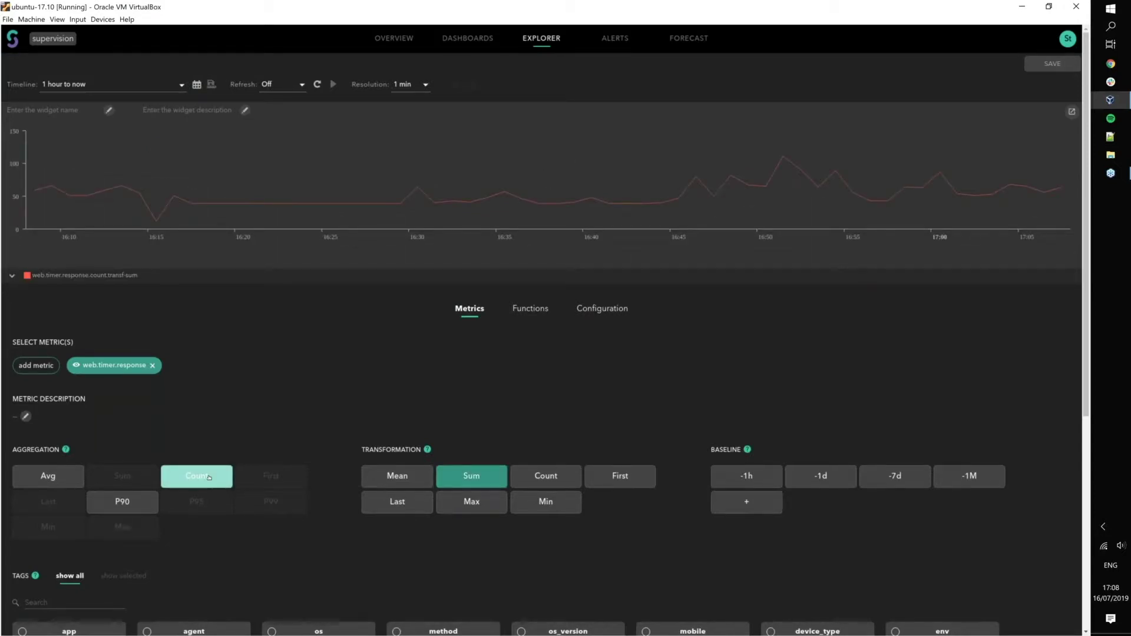
mouse_move(243, 211)
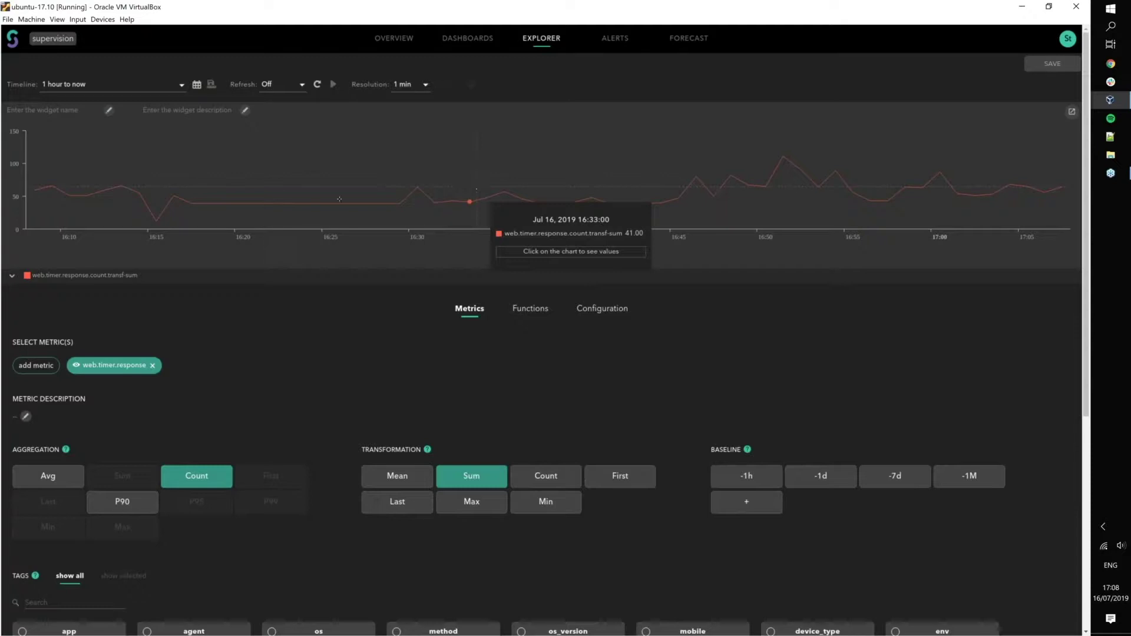
Set the chart's timeline to 7 days to now and its resolution to 1 day
left_click(113, 85)
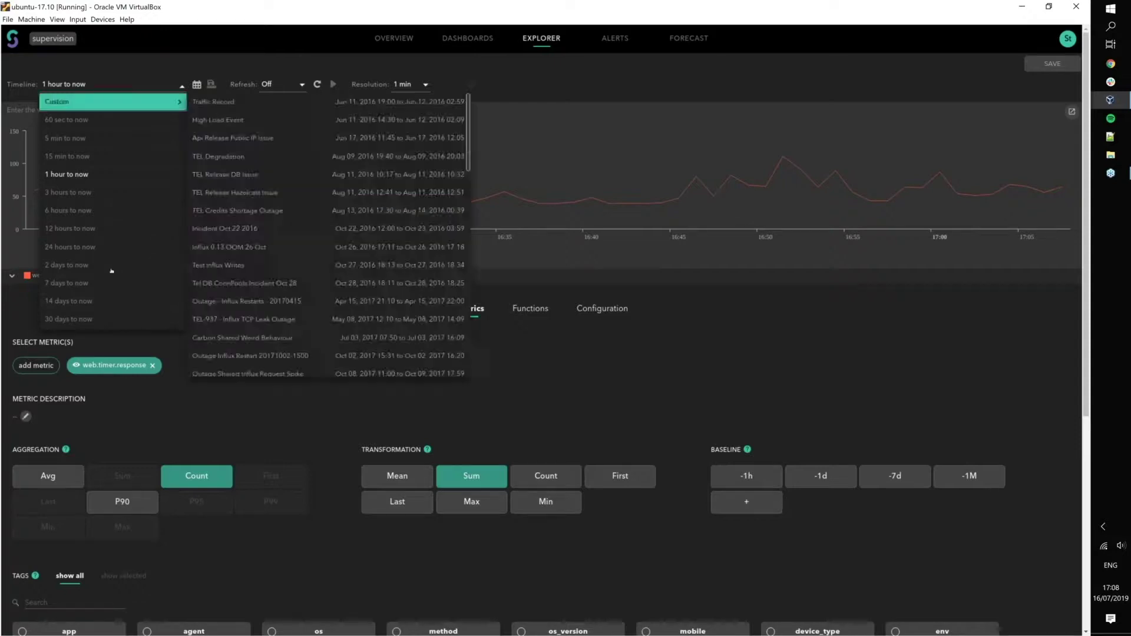
left_click(107, 283)
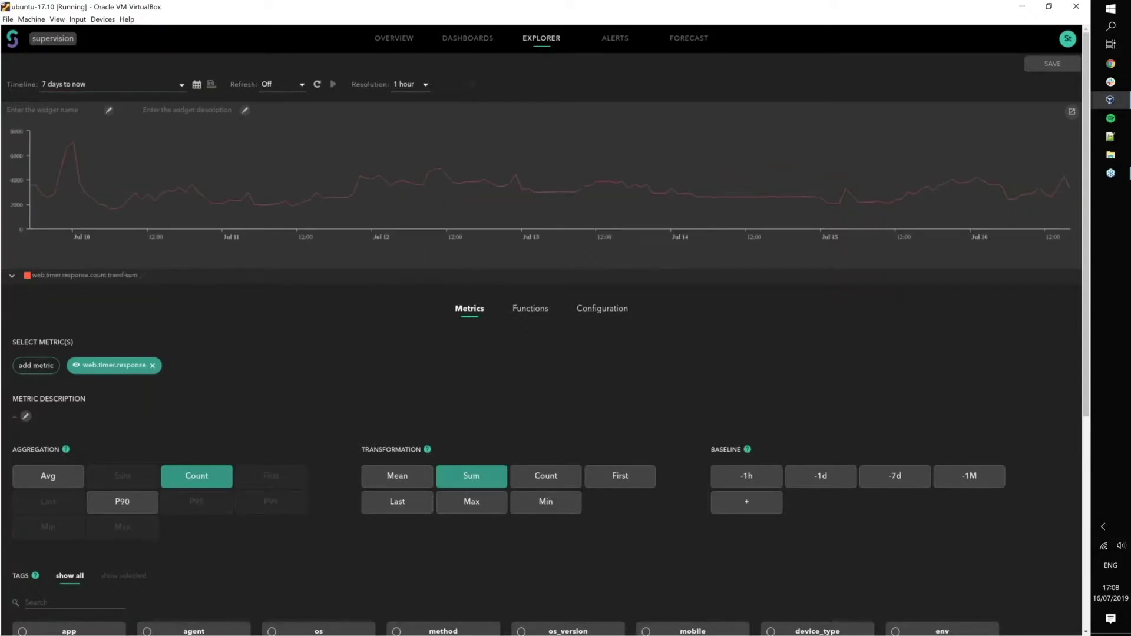
left_click(406, 90)
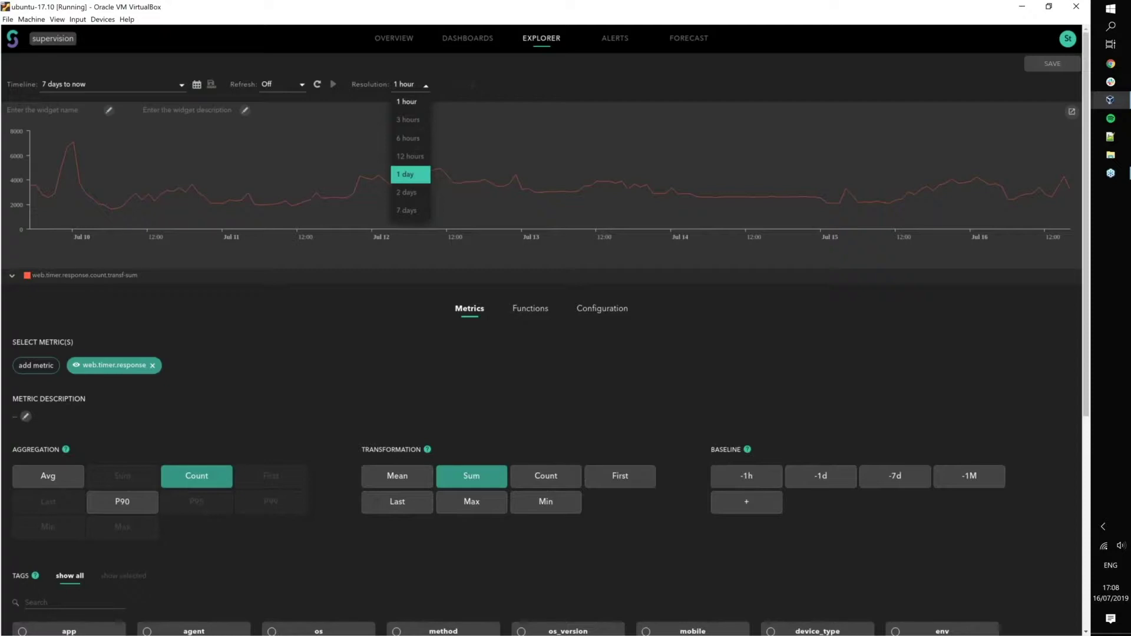
left_click(410, 174)
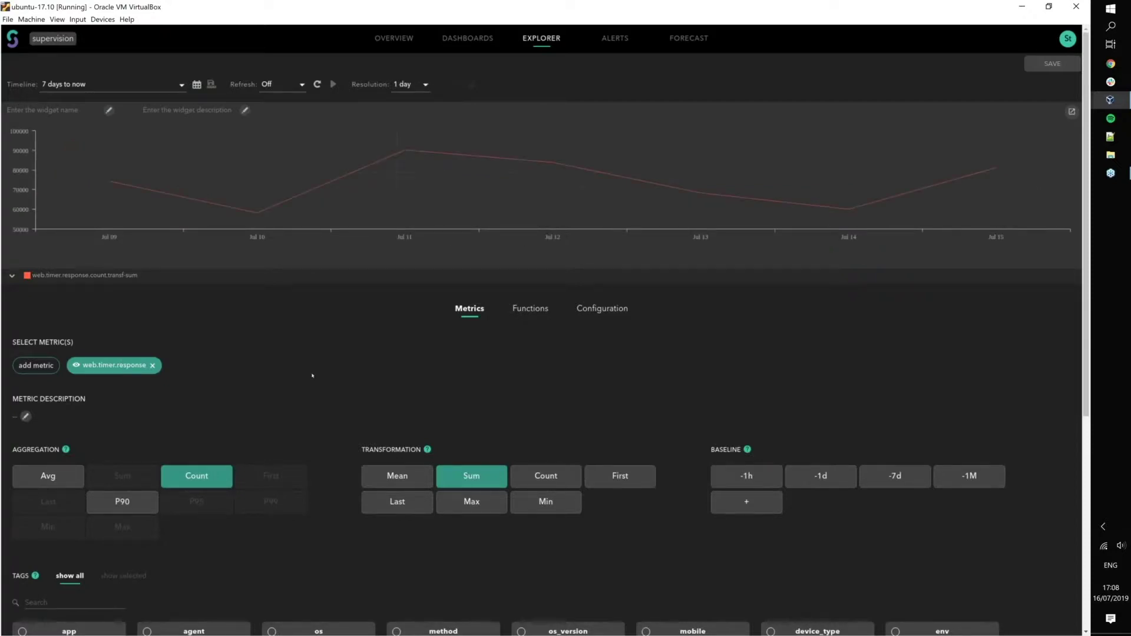
Filter the metric by the app tag statful_app and the environment tag production
scroll(313, 371, "down", 1)
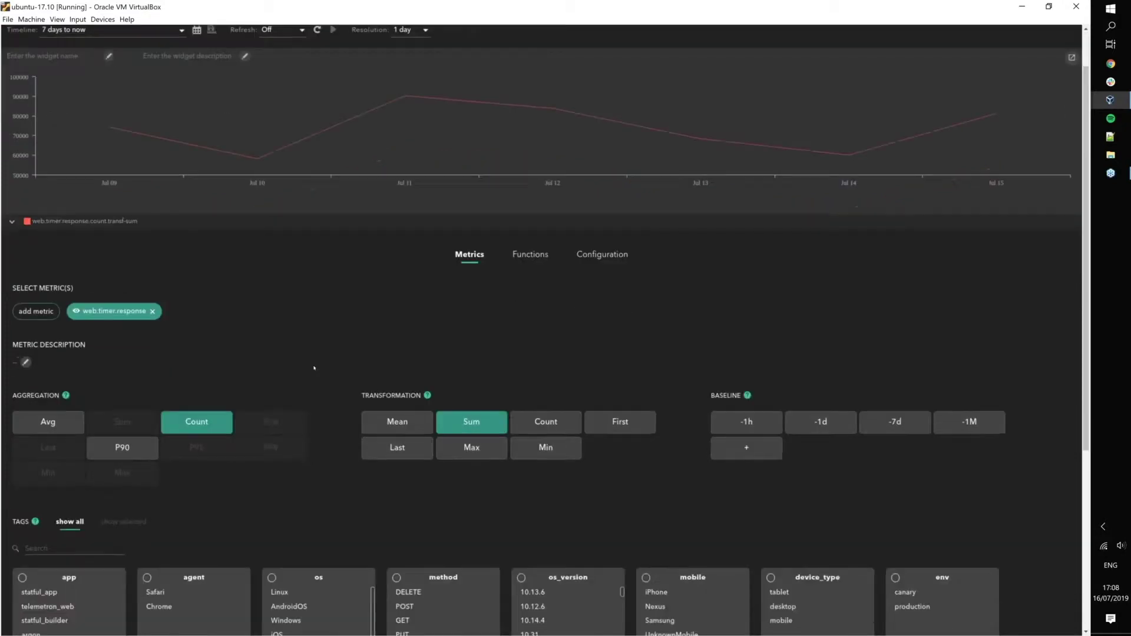
scroll(314, 368, "down", 2)
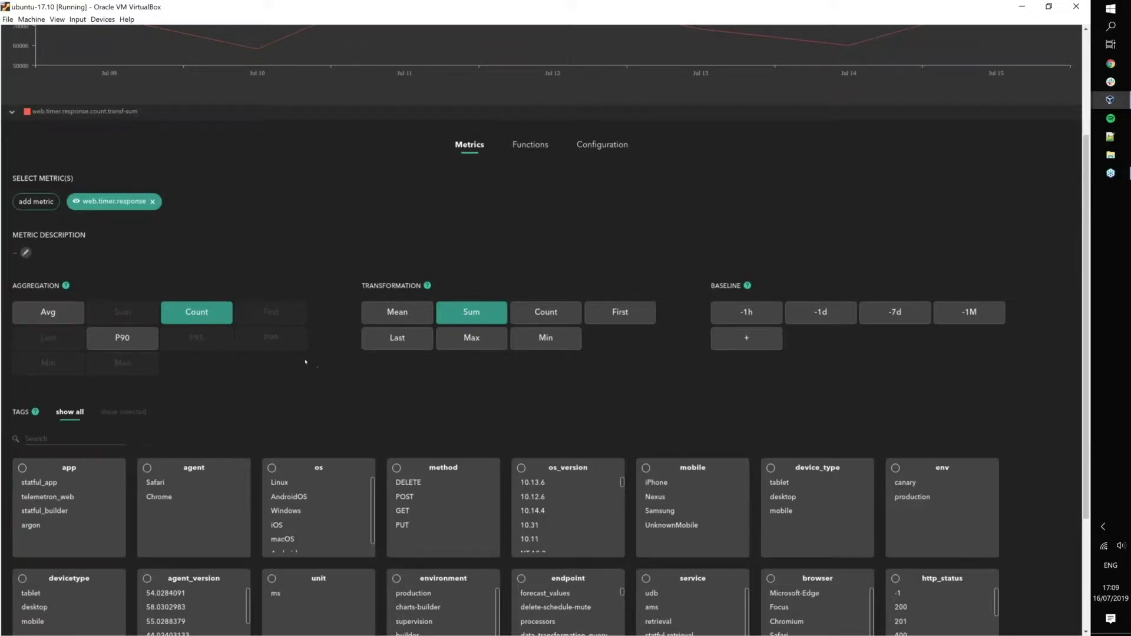
scroll(297, 353, "down", 1)
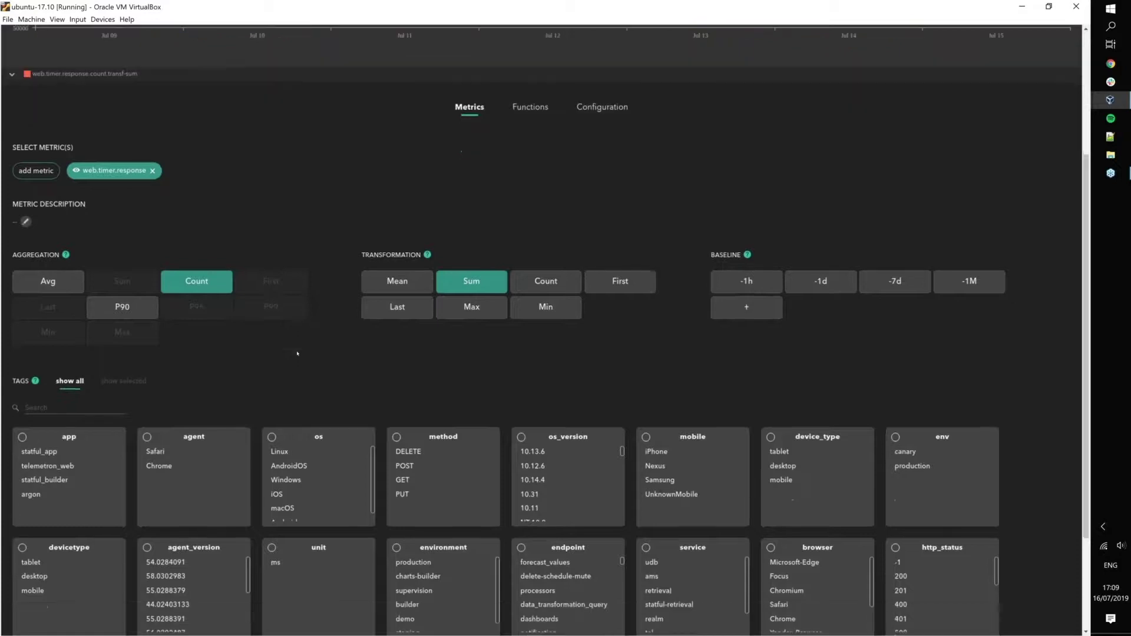
scroll(298, 353, "down", 3)
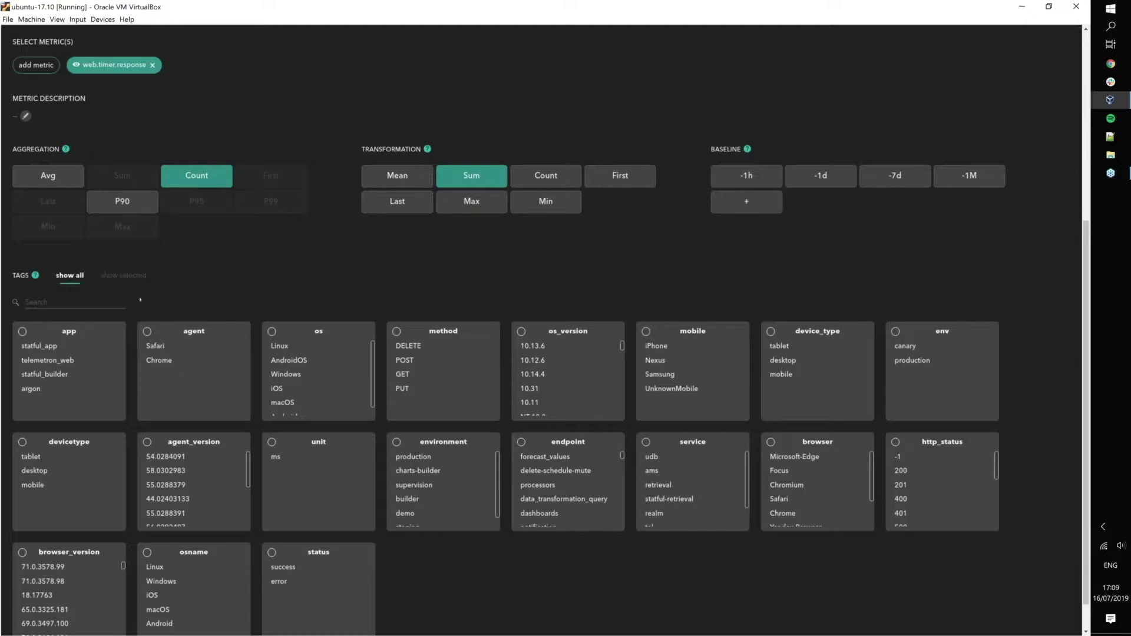
left_click(46, 347)
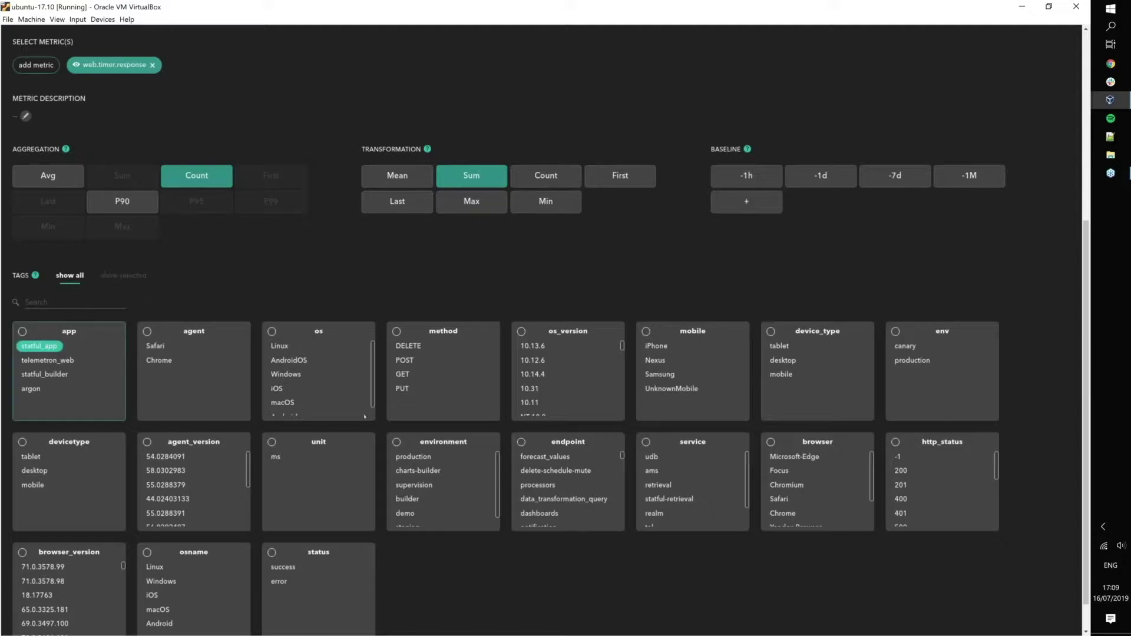
left_click(413, 457)
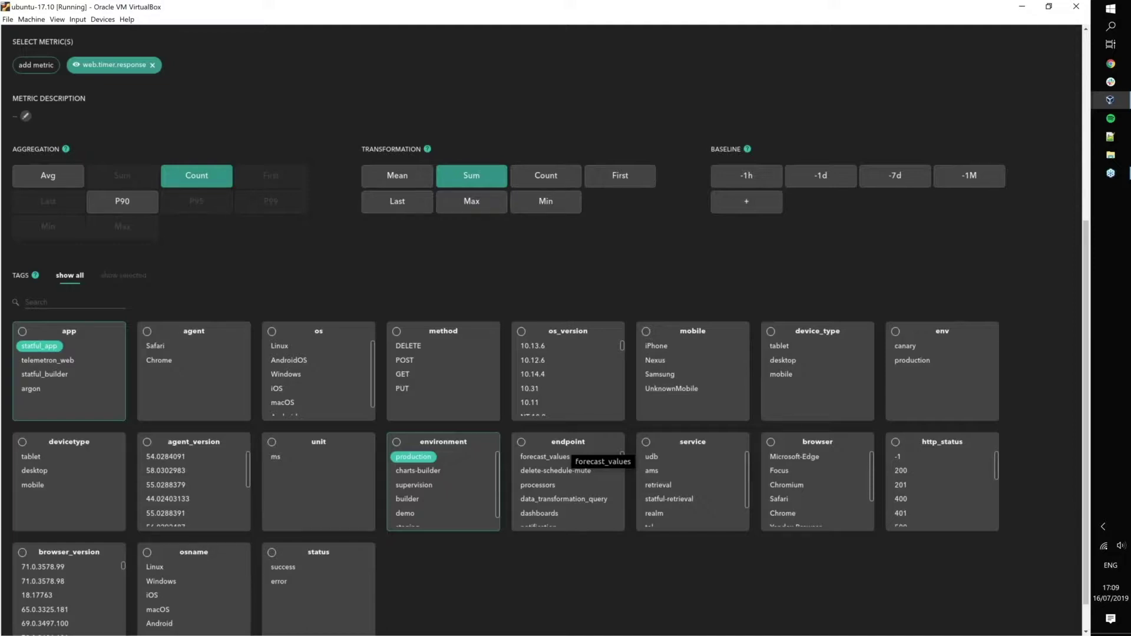
Break the metric down by the endpoint tag and inspect the resulting series in the chart
left_click(521, 442)
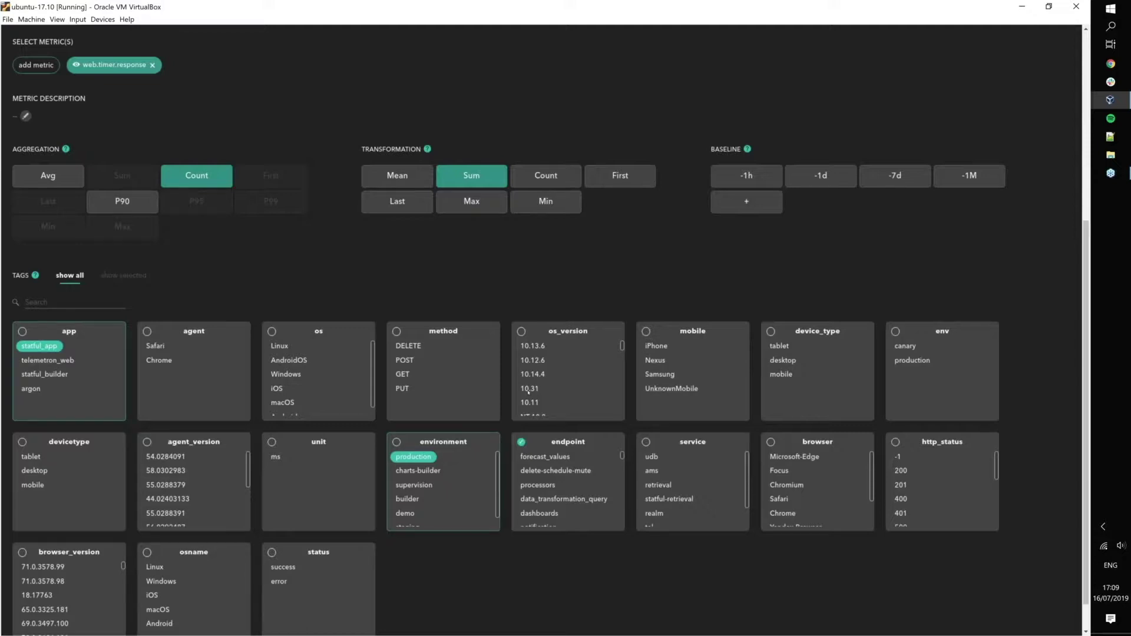
scroll(524, 387, "up", 2)
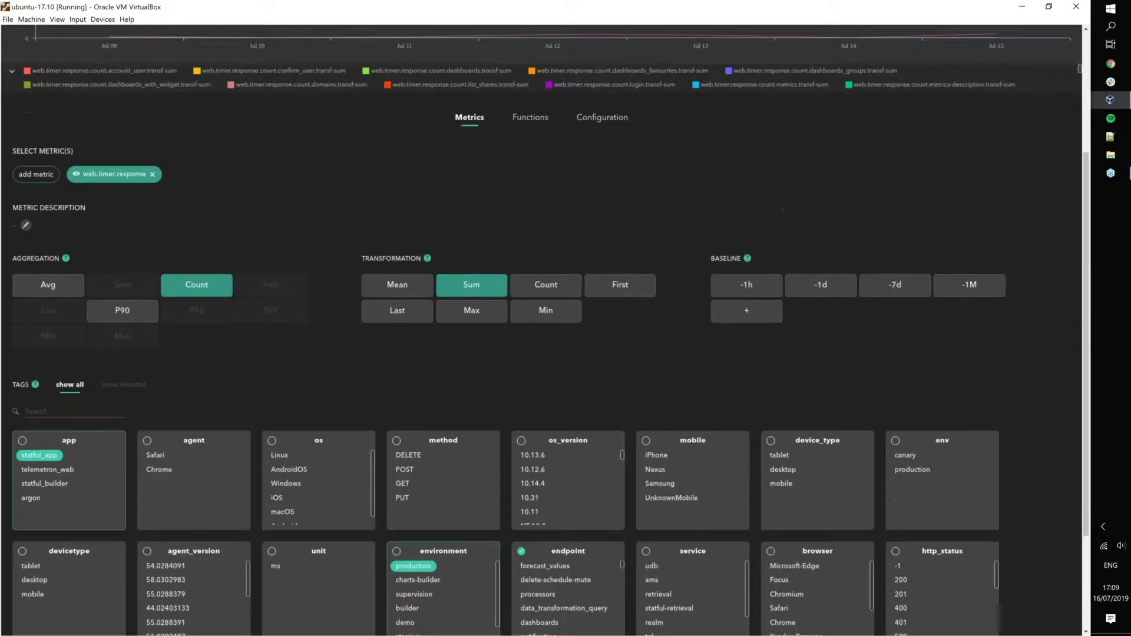
scroll(487, 169, "up", 4)
mouse_move(486, 168)
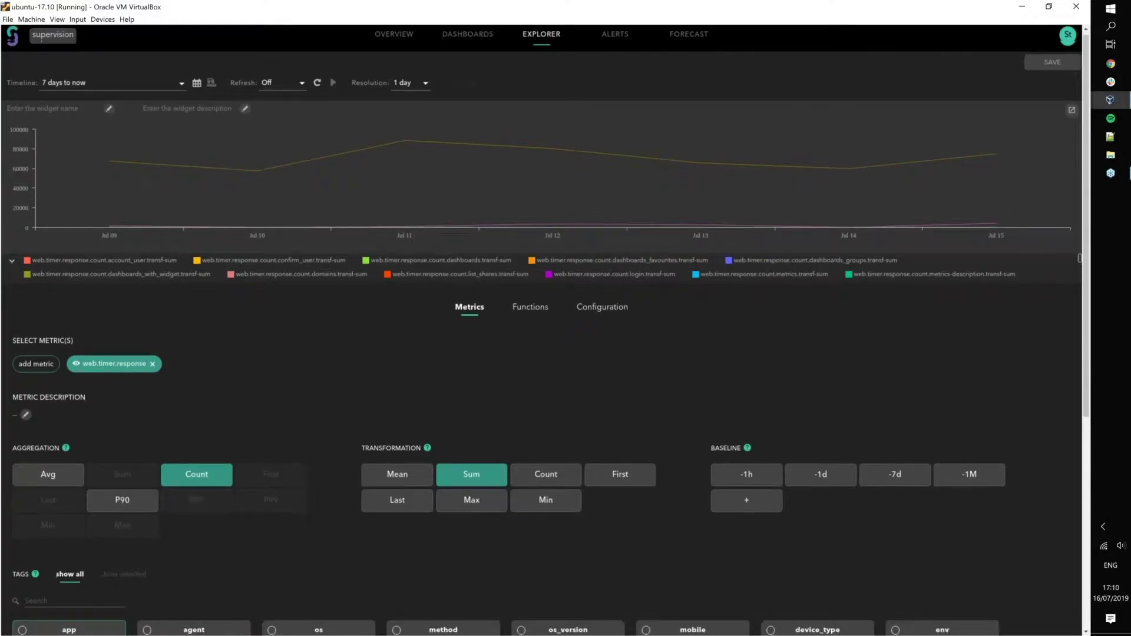
Search the tags for "dash" and "event" and select the endpoints dashboards and recent-event
scroll(240, 464, "down", 2)
scroll(240, 466, "down", 2)
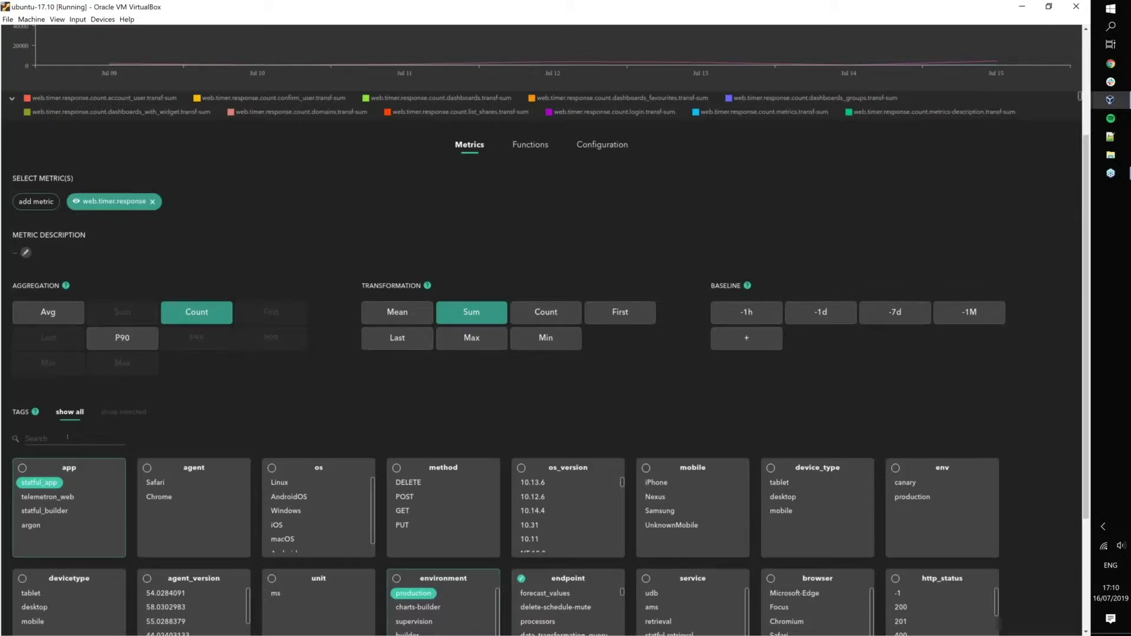
type("dash")
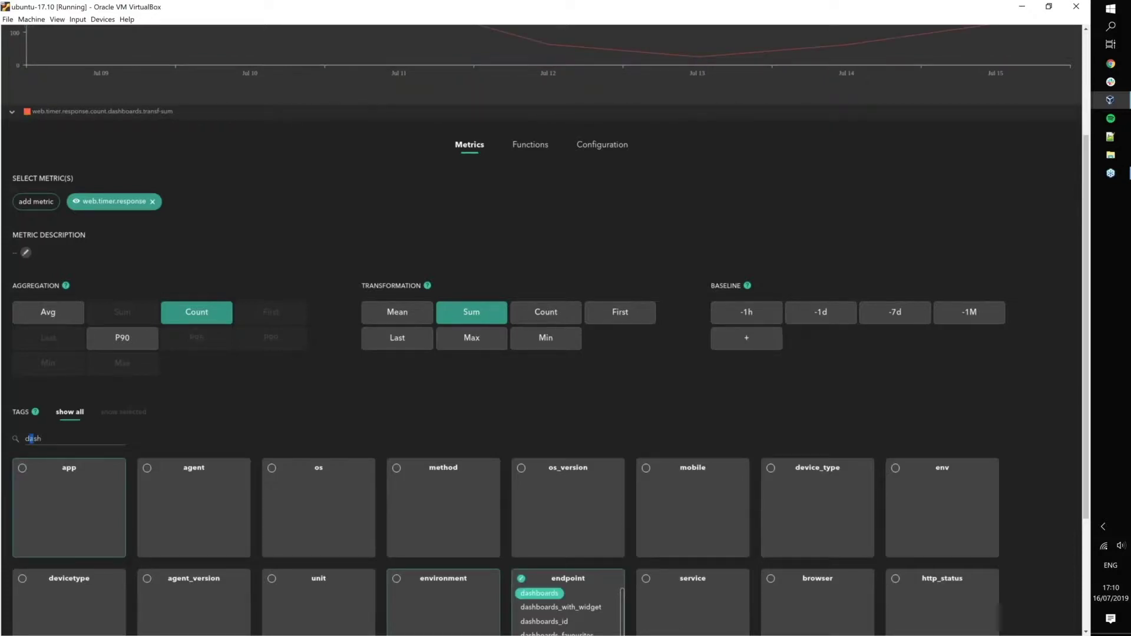
double_click(31, 438)
type("event")
left_click(522, 590)
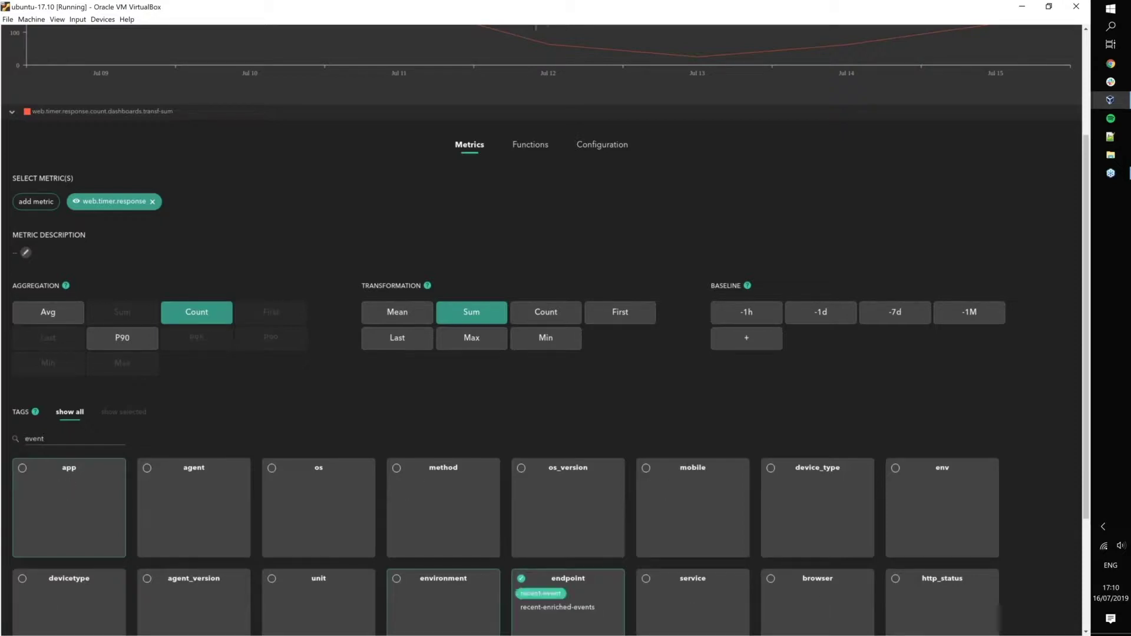
Search the tags for "time" and add the timelines endpoint to the chart's selection
double_click(33, 438)
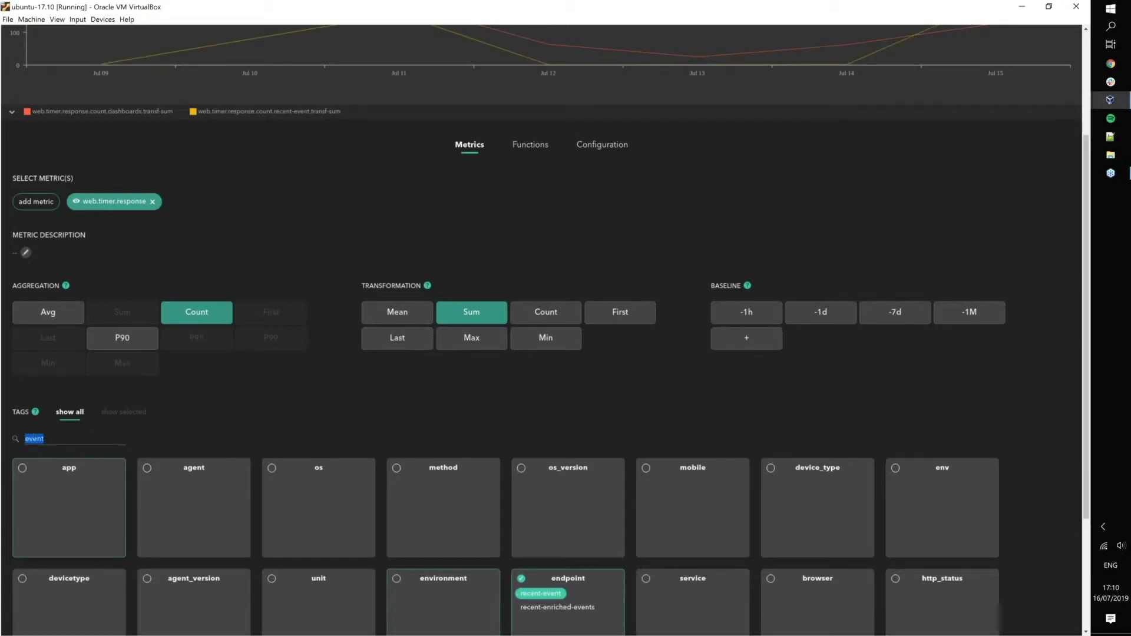
type("time")
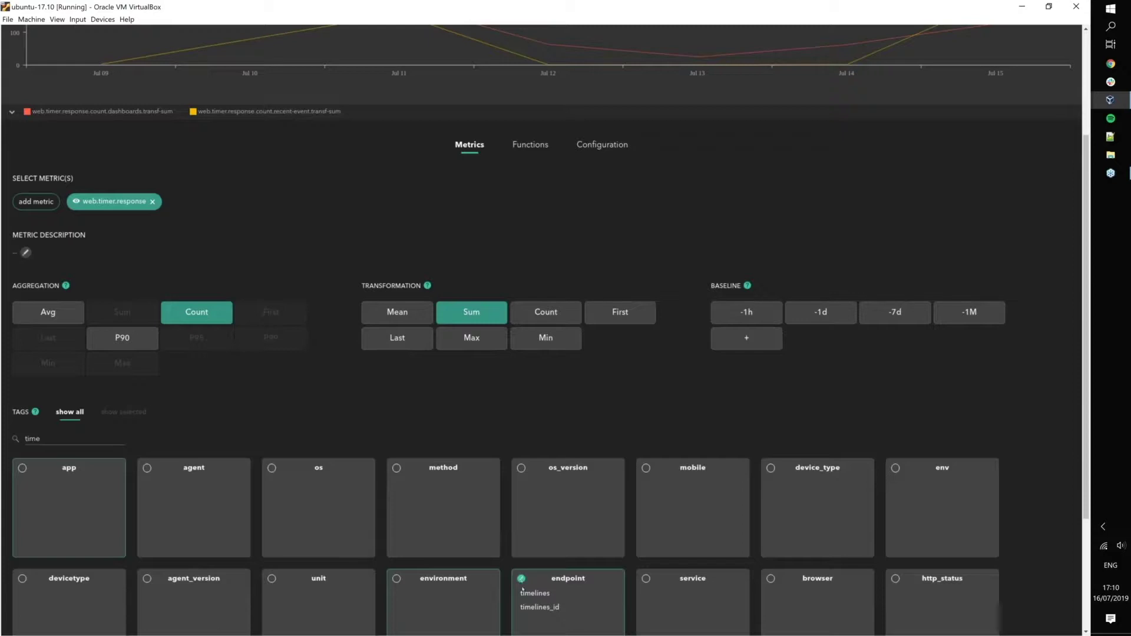
left_click(521, 593)
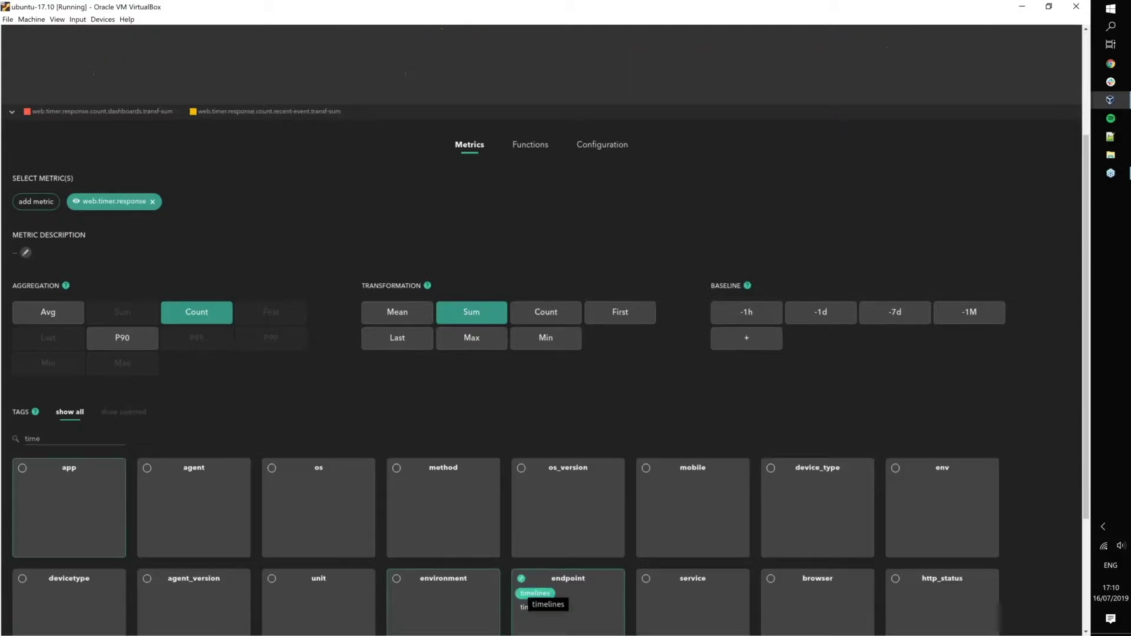
scroll(415, 286, "up", 3)
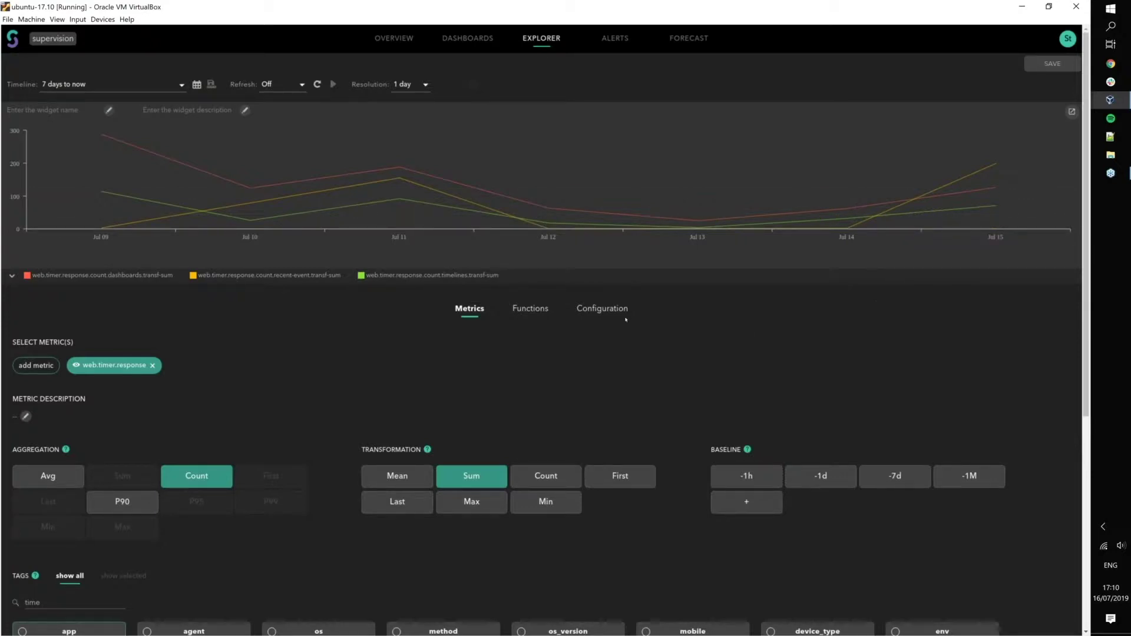
Change the chart style from lines to grouped vertical bars in the widget configuration
left_click(607, 310)
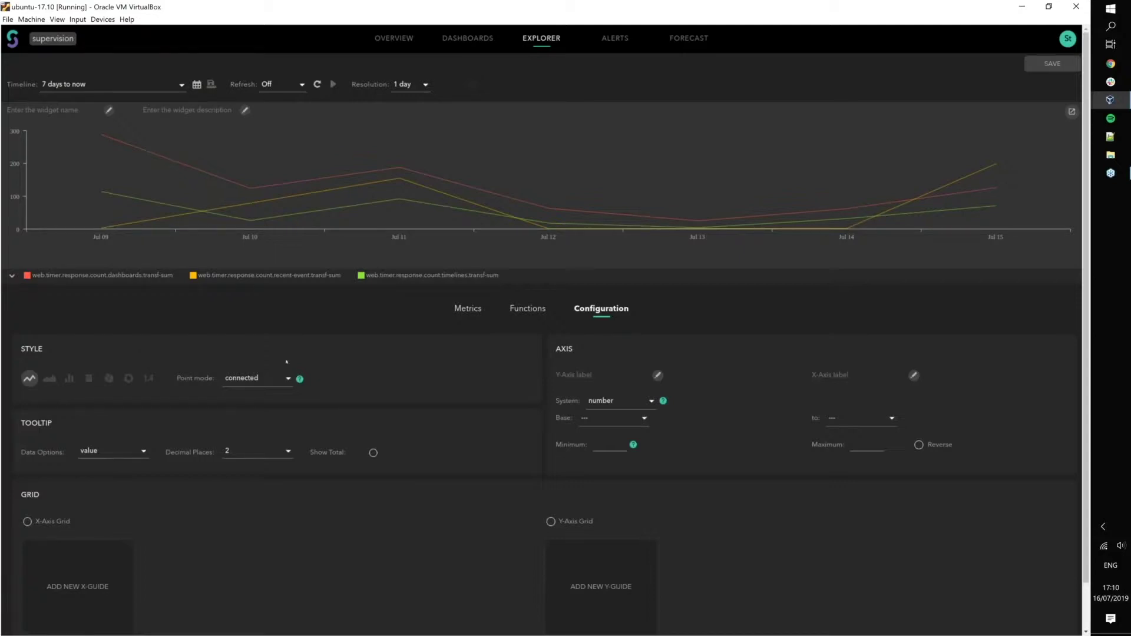
left_click(69, 380)
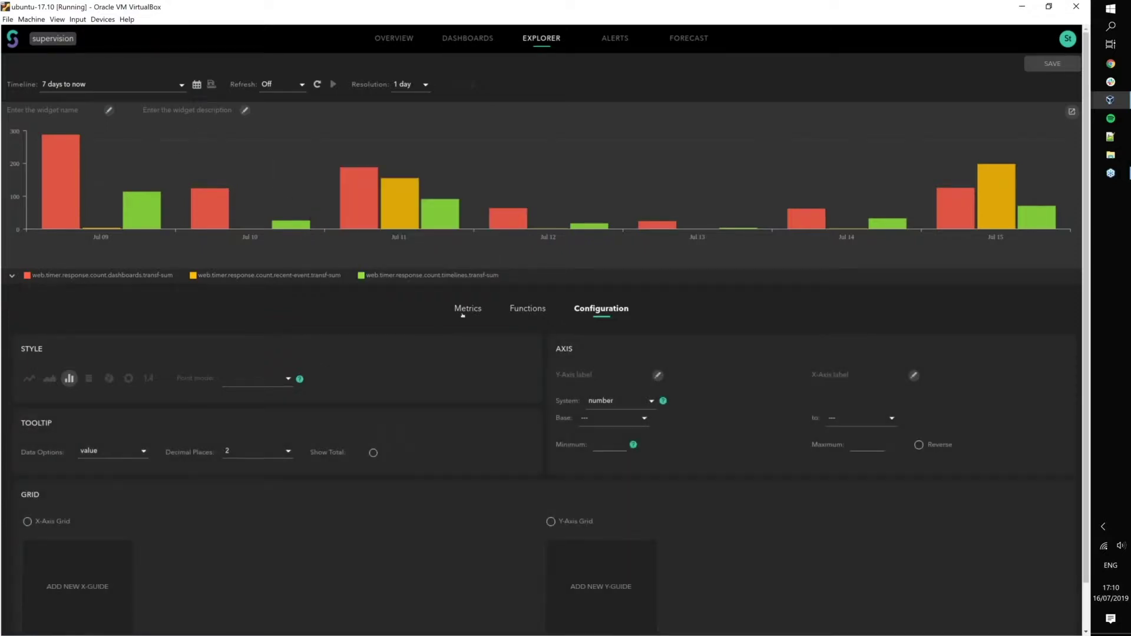
mouse_move(385, 205)
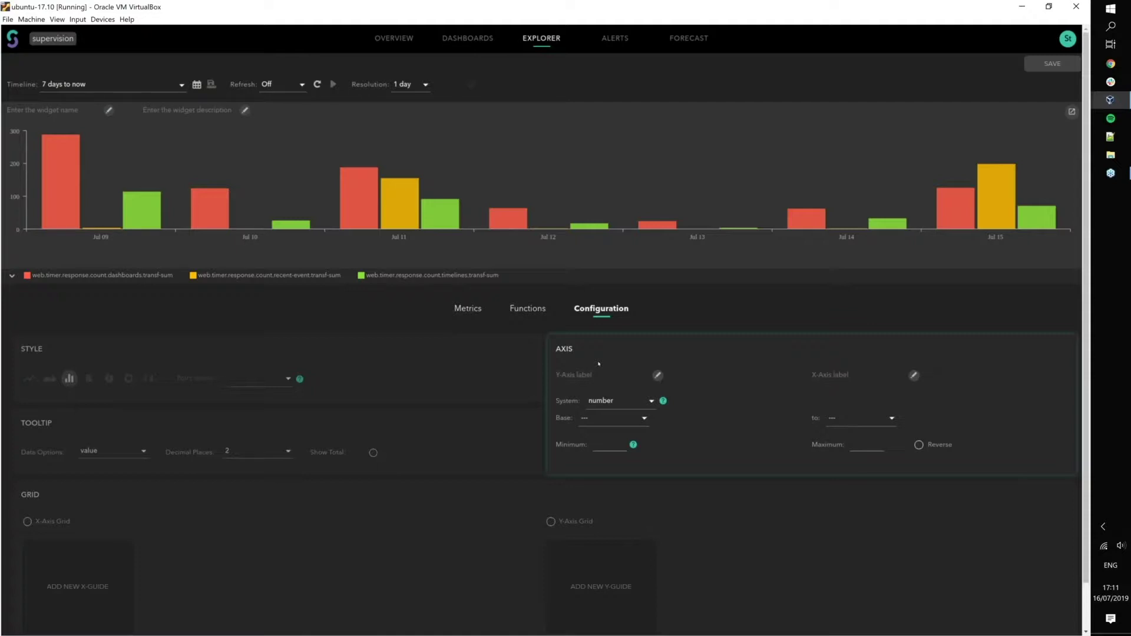
Return to the metric settings and zoom the chart in to Jul 10–12, 2019, and further to Jul 11–12
left_click(468, 312)
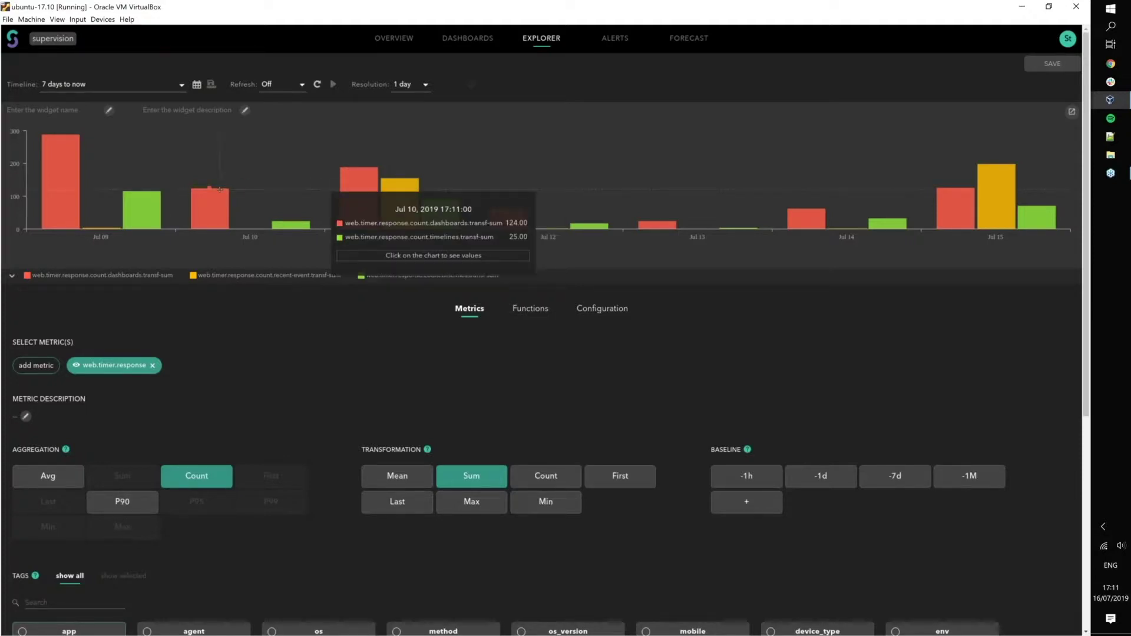
left_click_drag(270, 190, 522, 204)
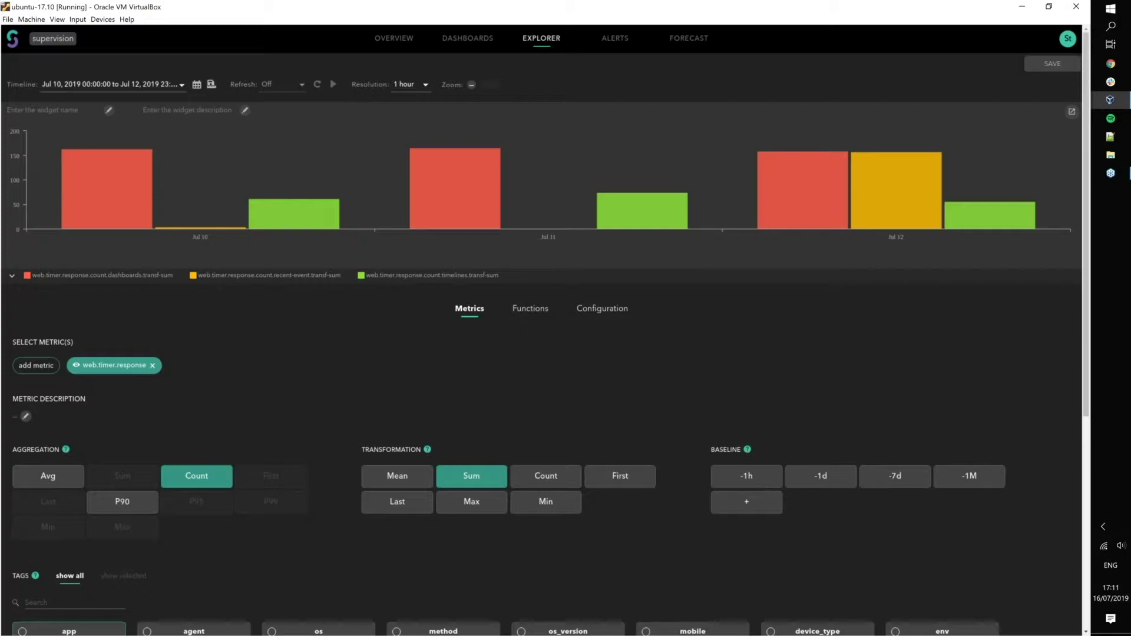
left_click_drag(719, 192, 988, 233)
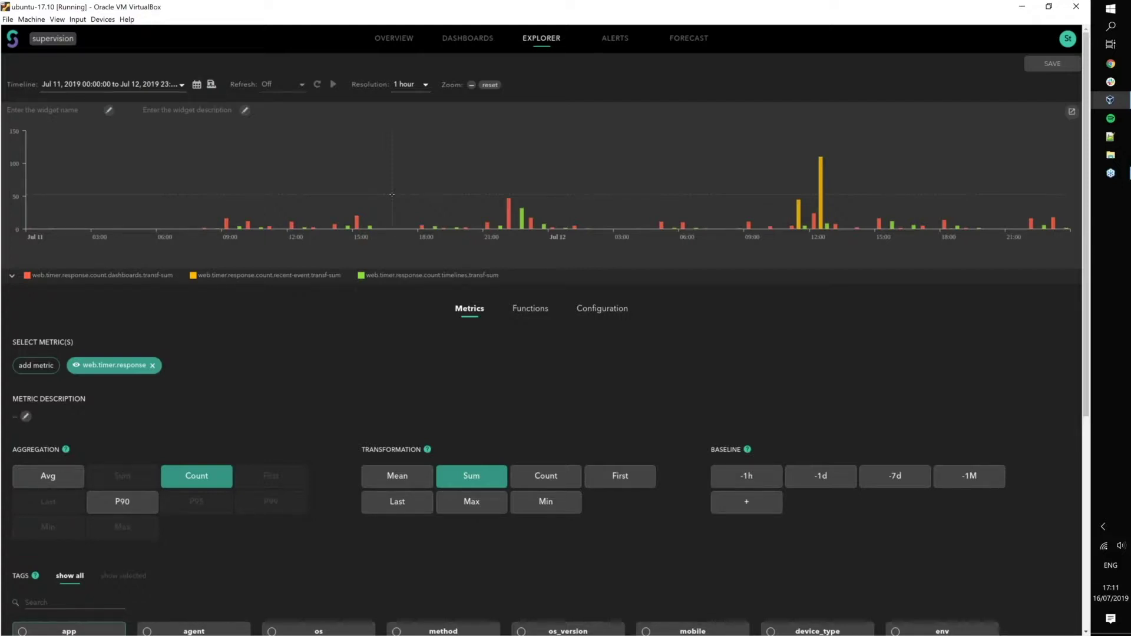
Reset the chart zoom and set the resolution to 1 day
left_click(489, 85)
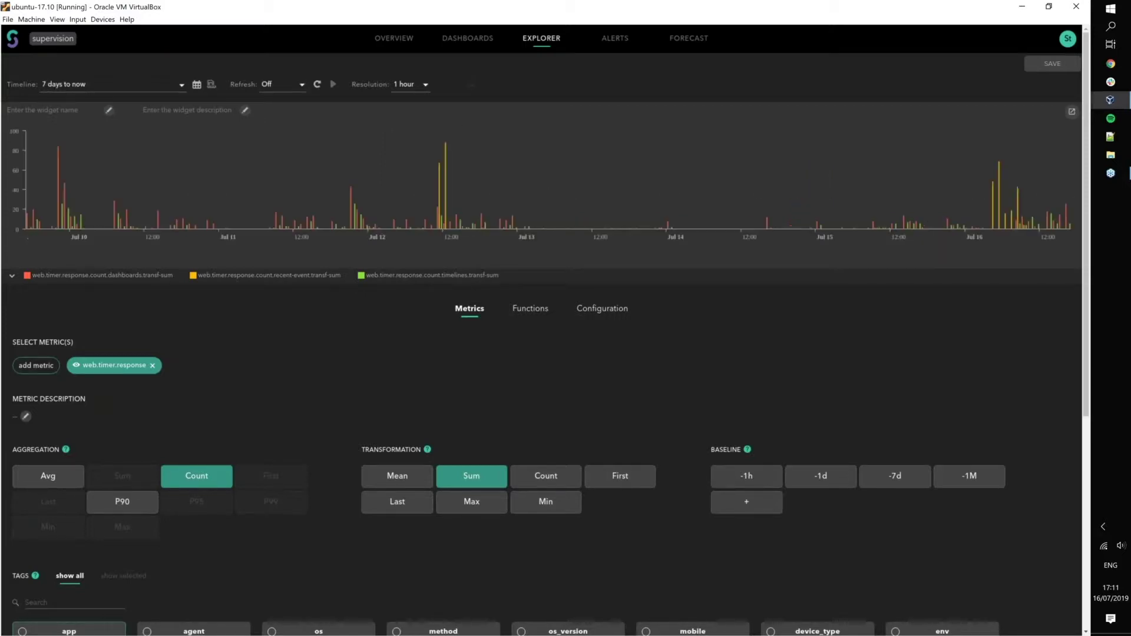
left_click(425, 85)
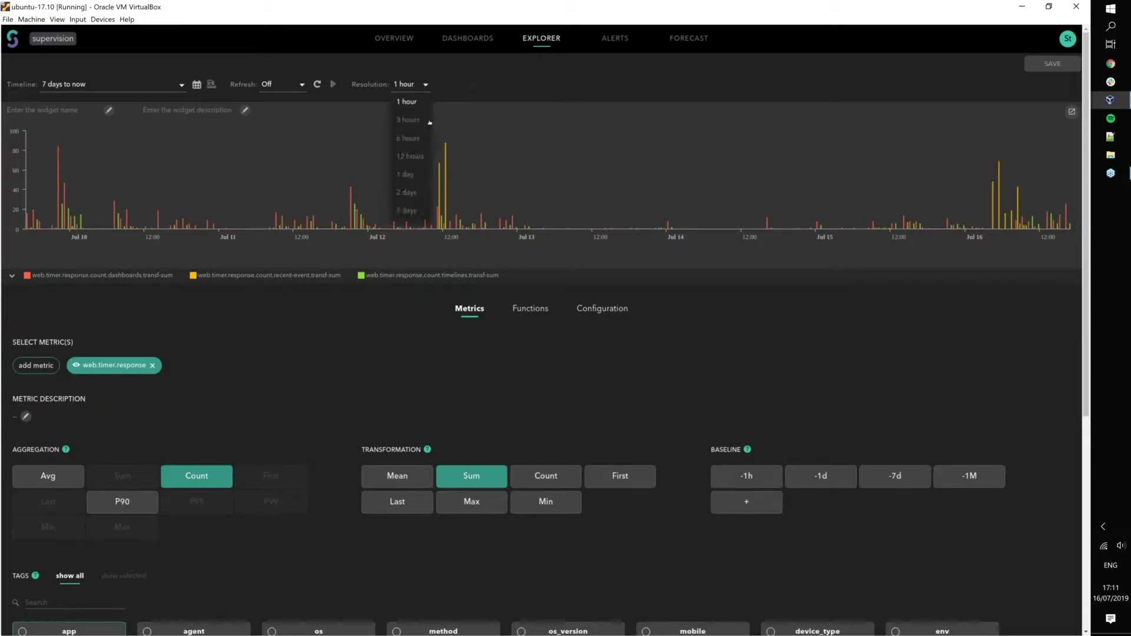
left_click(405, 174)
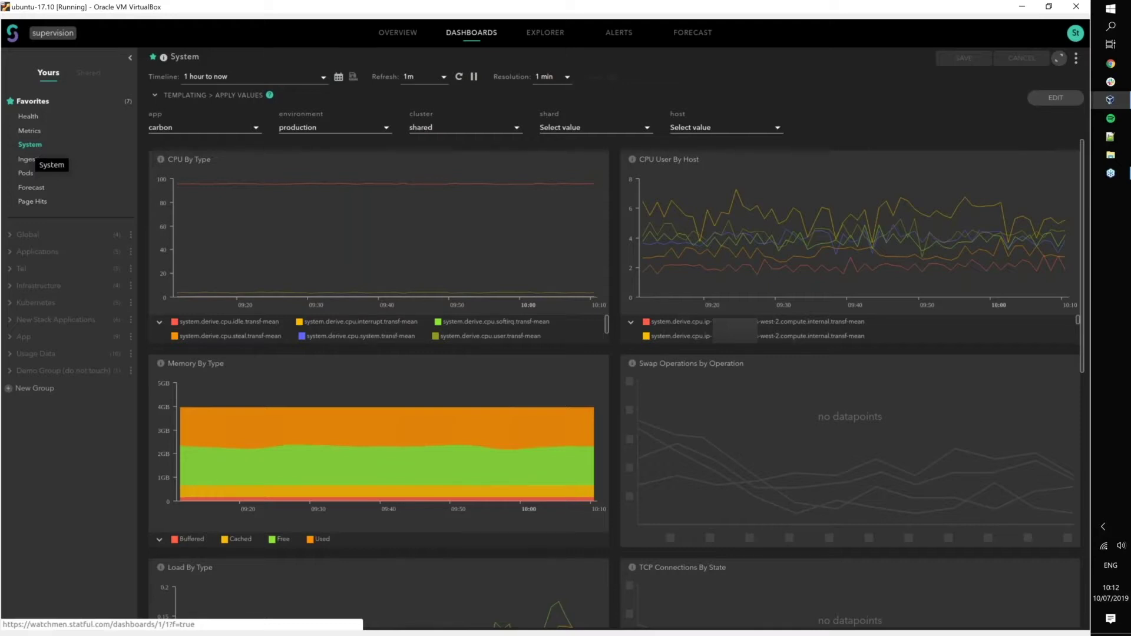
Examine the System dashboard's controls and charts, from CPU By Type down to the disk and filesystem widgets
mouse_move(201, 93)
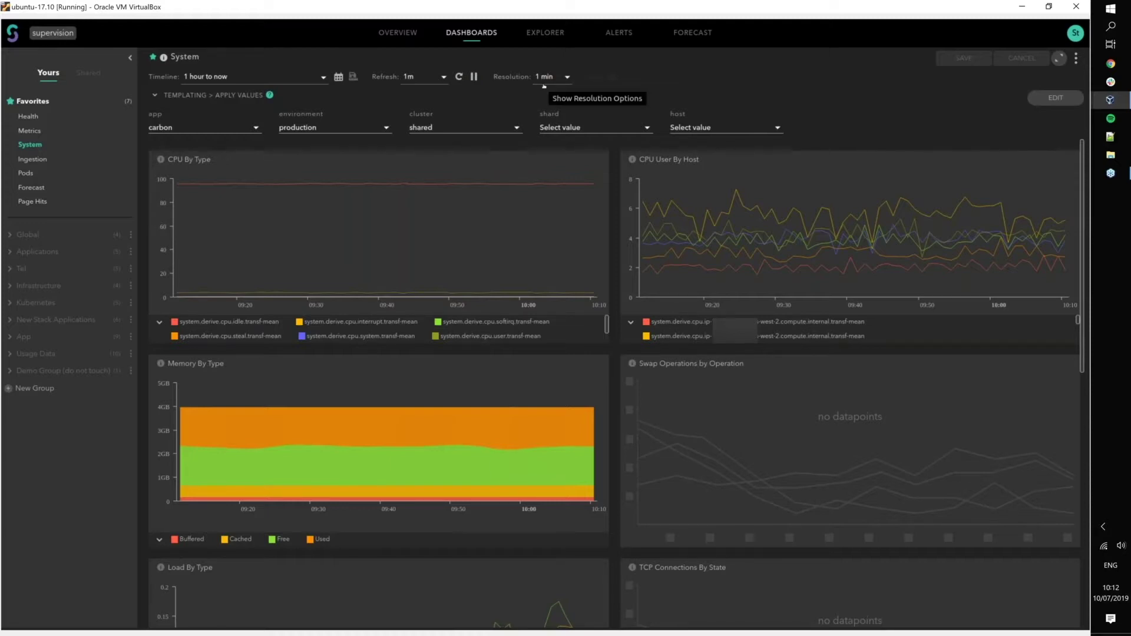
mouse_move(545, 160)
mouse_move(488, 235)
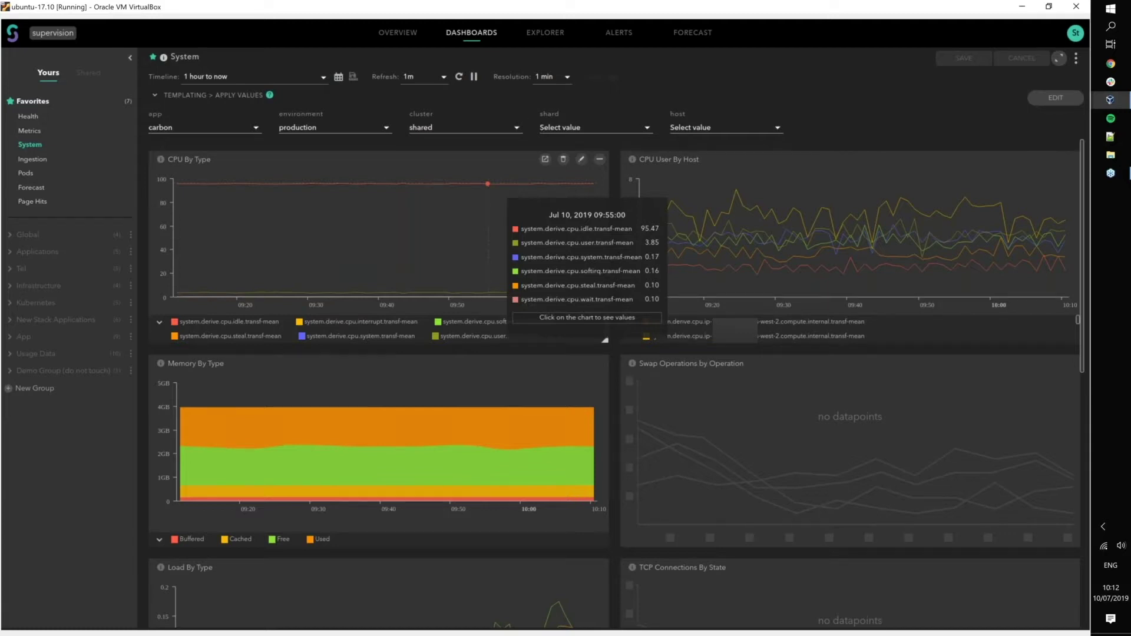
scroll(351, 501, "down", 1)
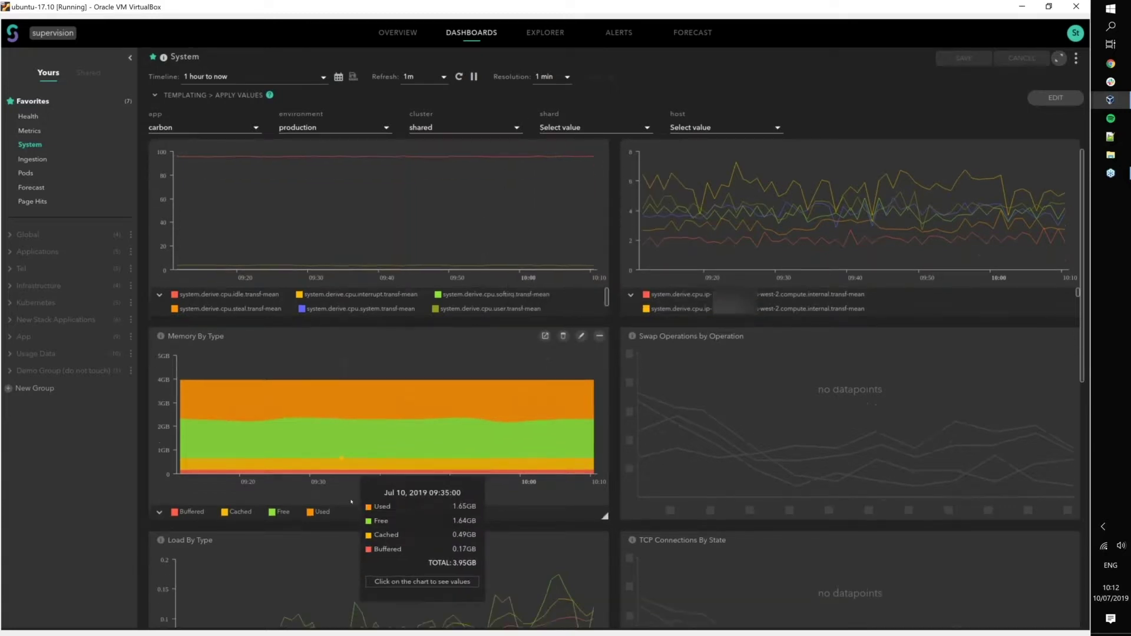
scroll(351, 502, "down", 5)
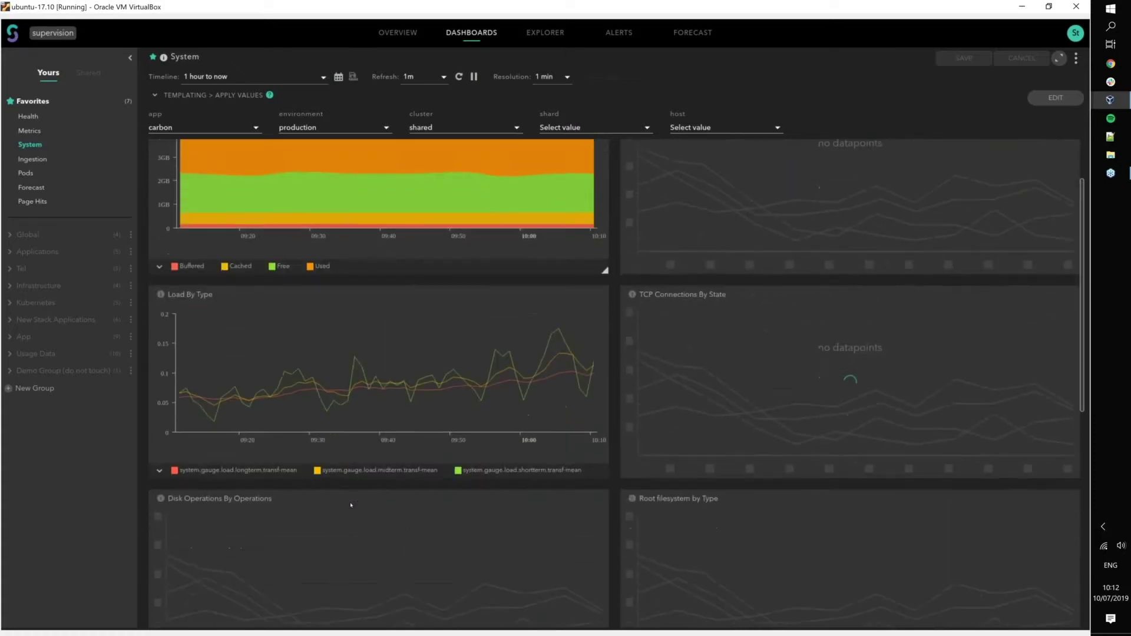
scroll(351, 505, "down", 2)
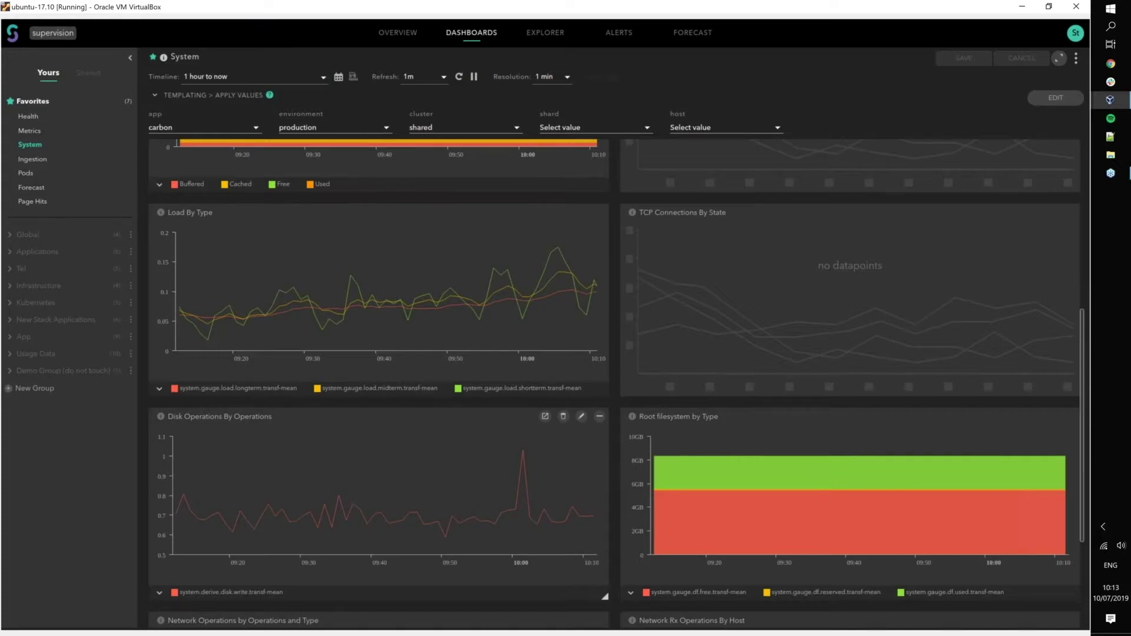
scroll(351, 501, "up", 7)
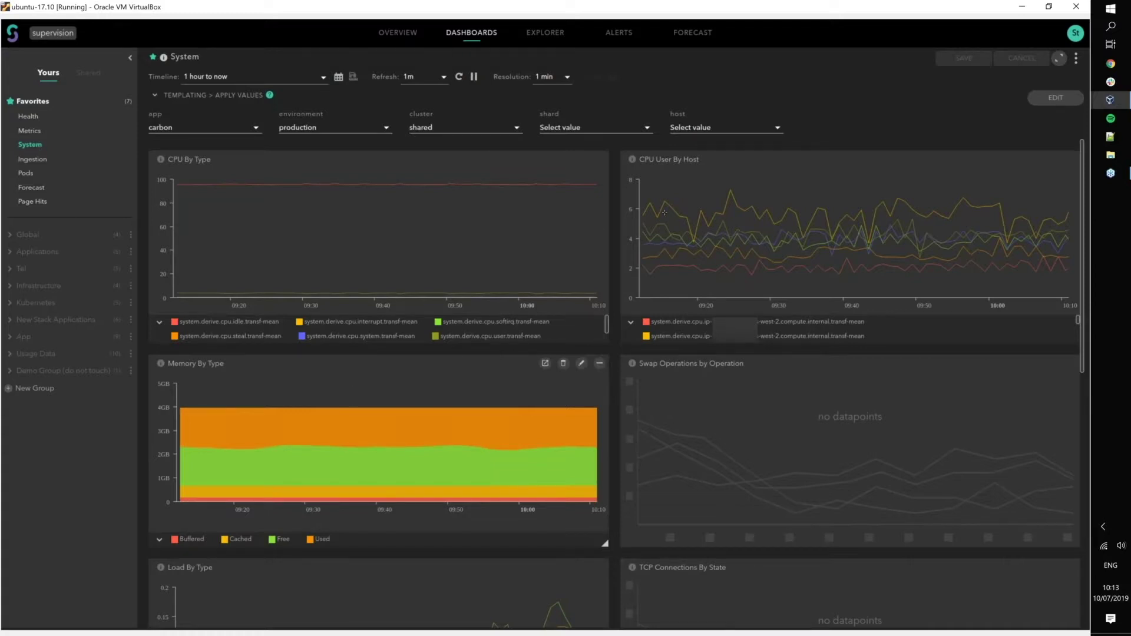
Zoom the System dashboard to 09:16–09:38 on Jul 10, 2019 via the CPU User By Host chart, and set the app template value to influx
mouse_move(672, 212)
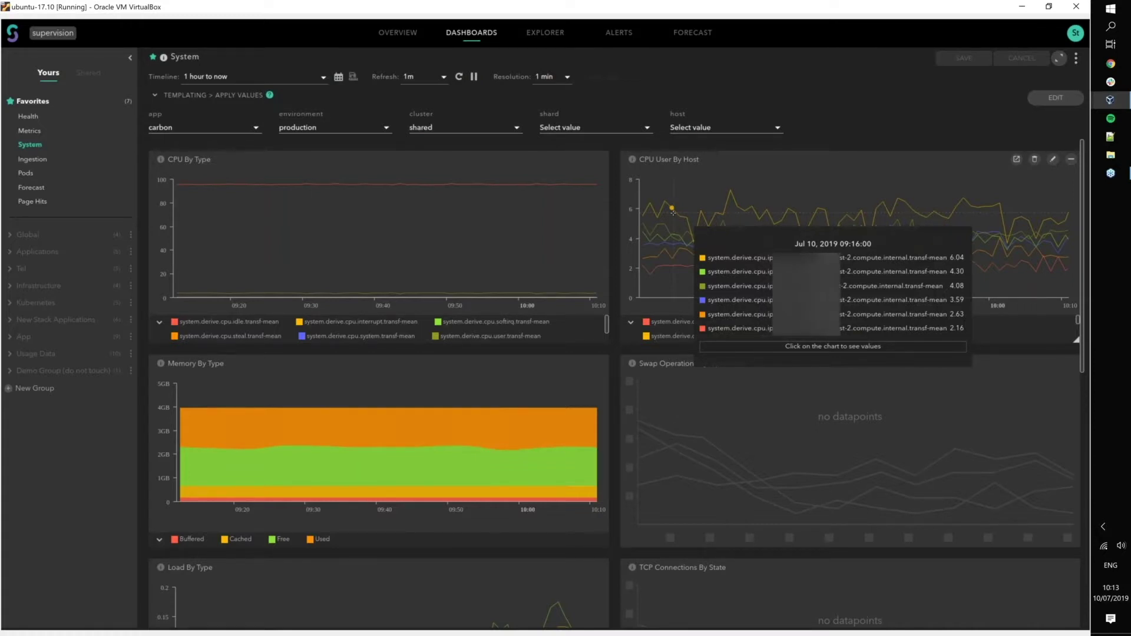
left_click_drag(672, 212, 831, 206)
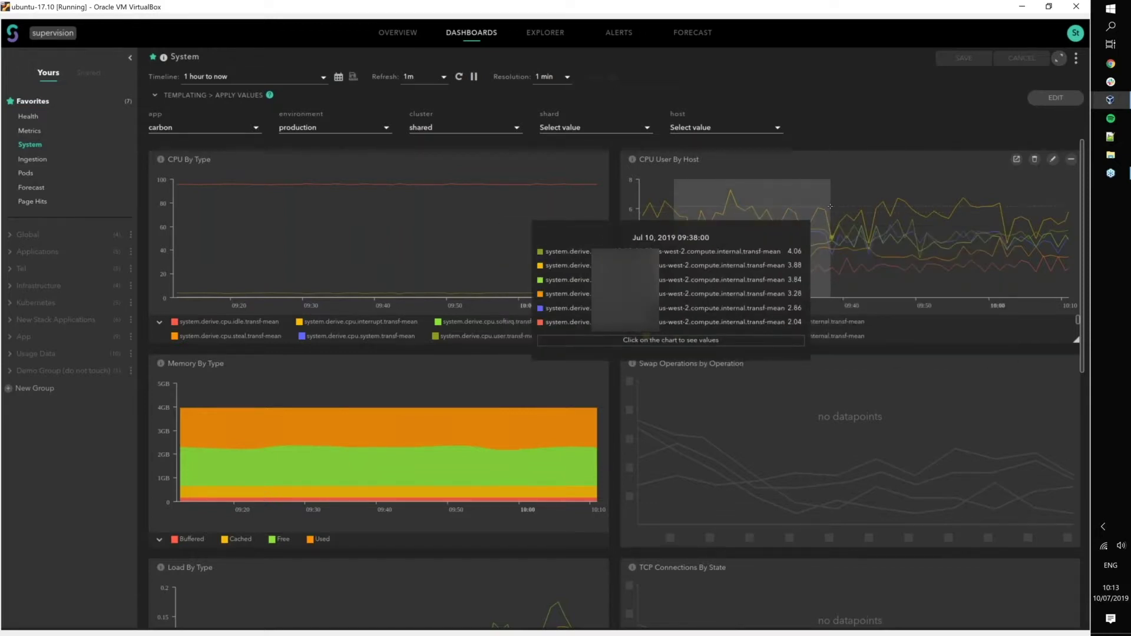
left_click_drag(830, 206, 830, 206)
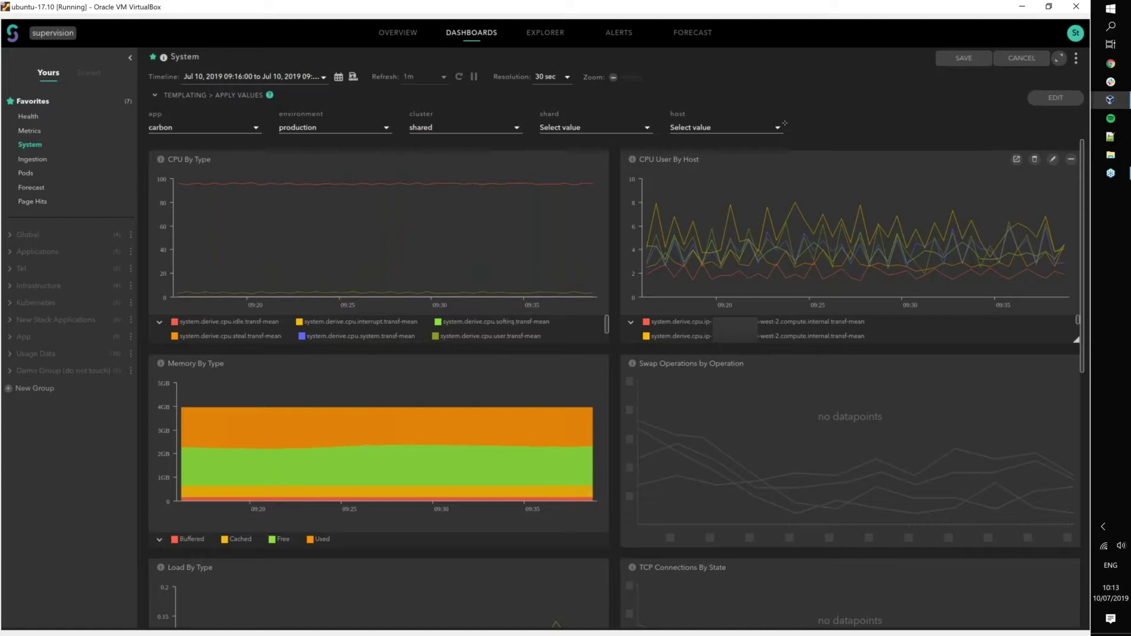
left_click(211, 128)
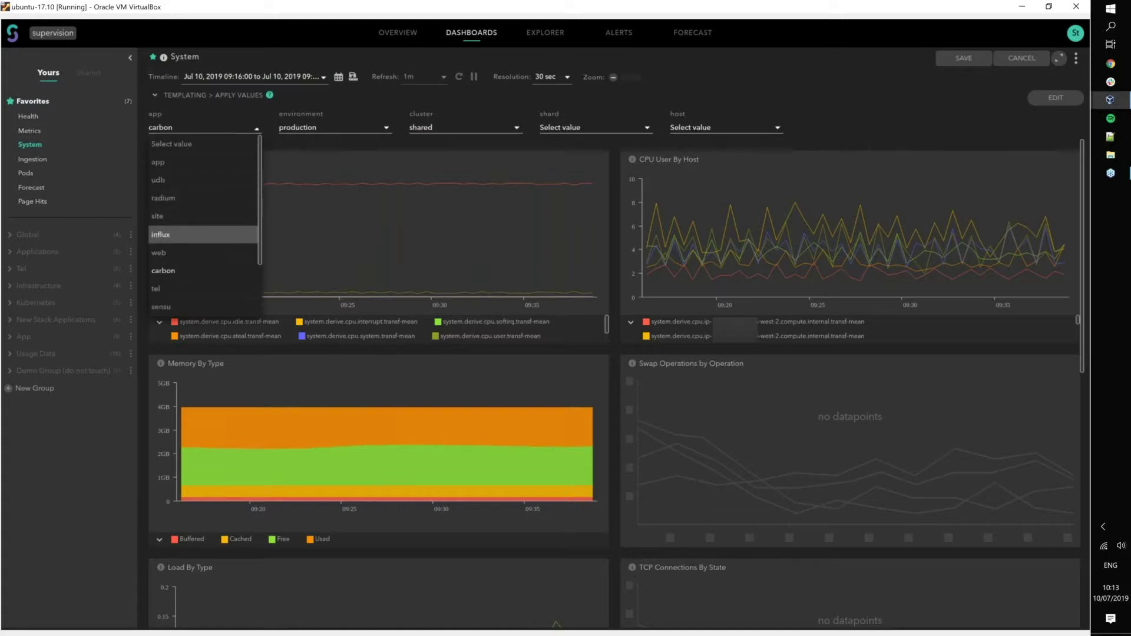
key("Return")
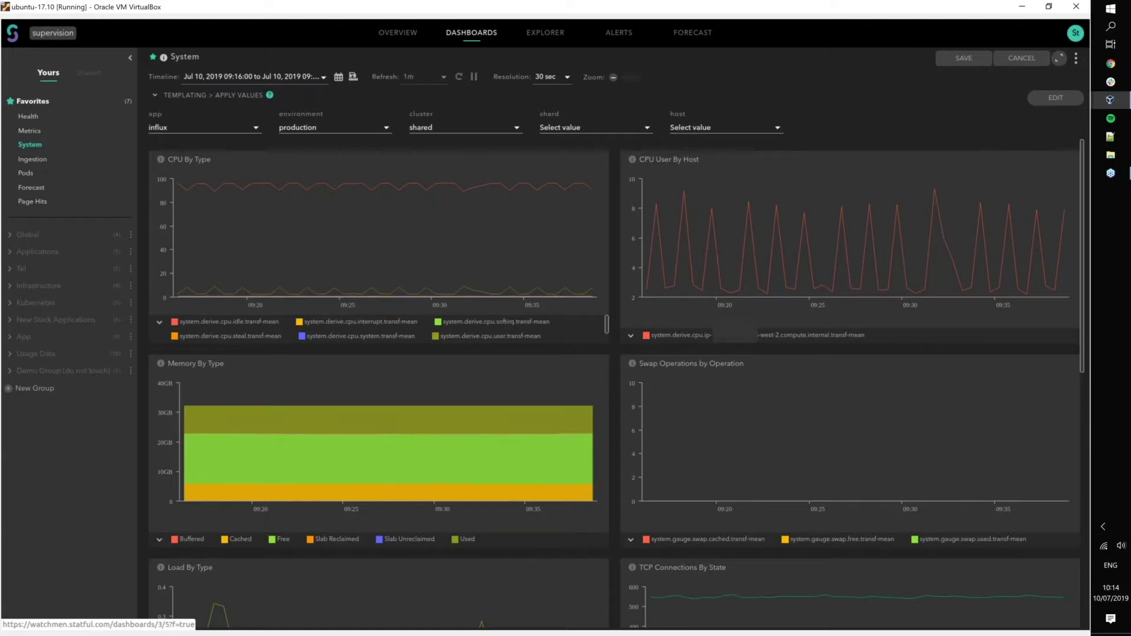
Switch to the Ingestion dashboard without saving the changes made to the System dashboard
left_click(32, 159)
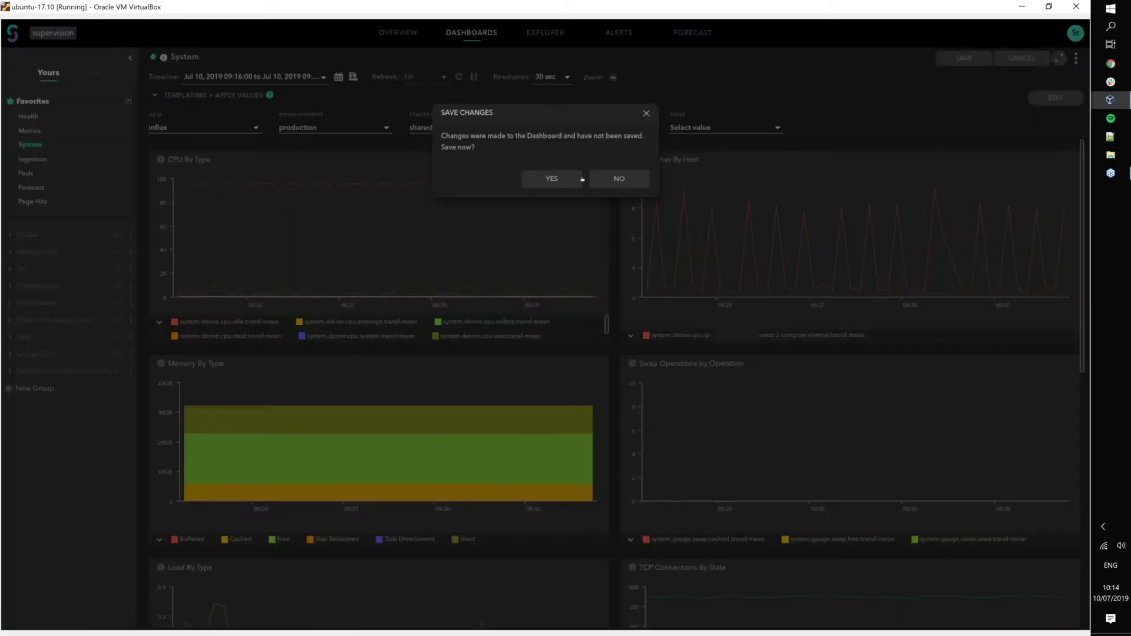
left_click(619, 179)
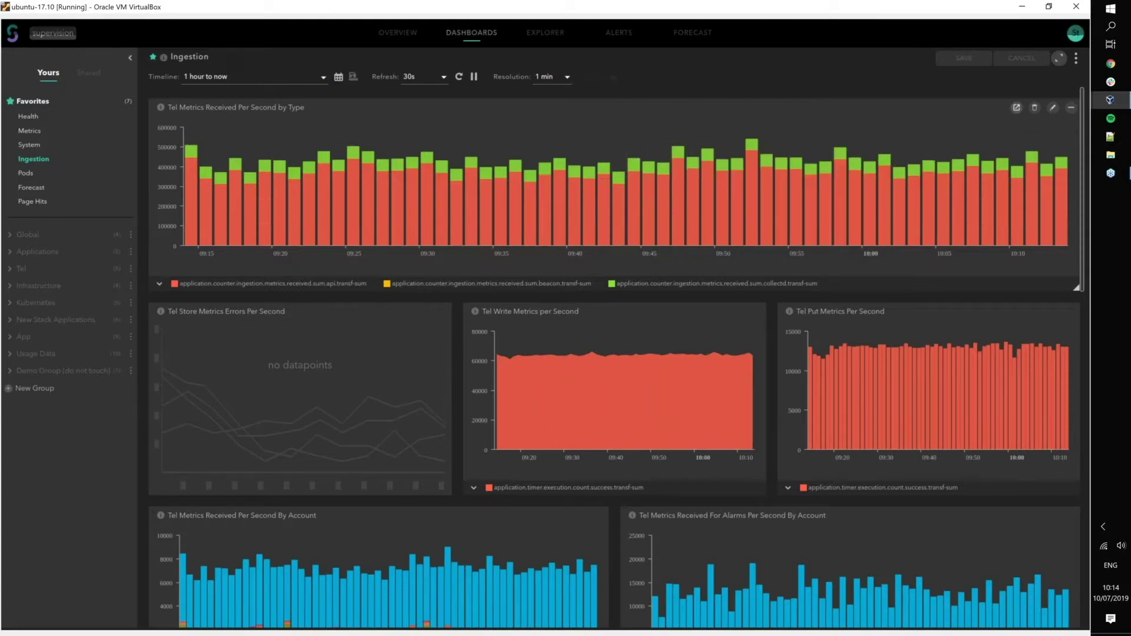
Open the export options for the Tel Metrics Received Per Second by Type chart, enable Send Email, and cancel the export
left_click(1016, 107)
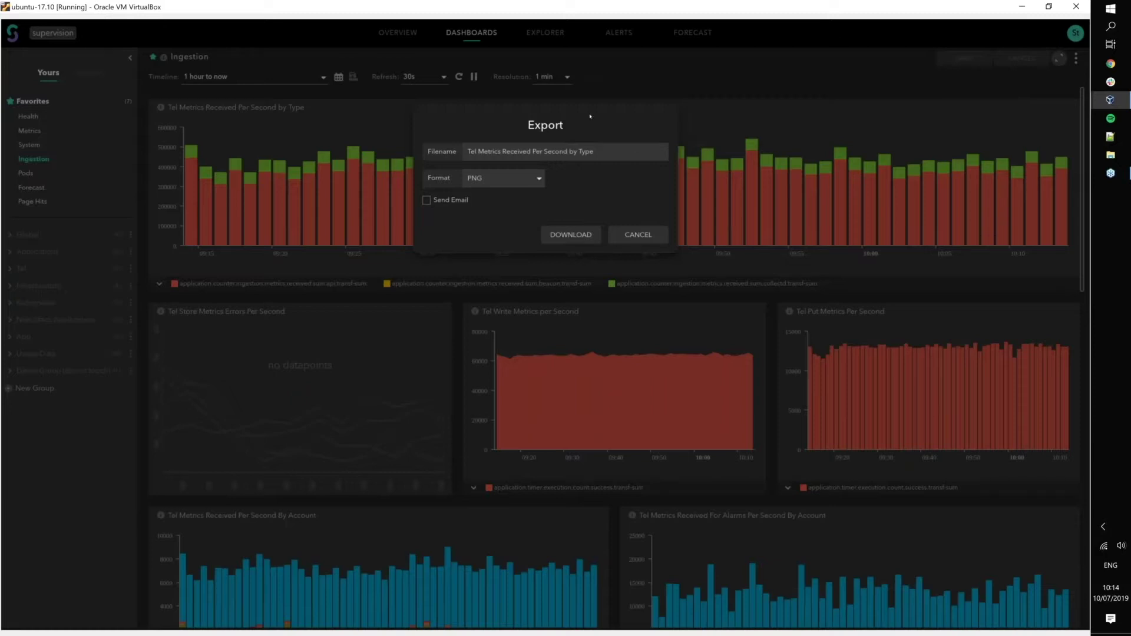
left_click(427, 201)
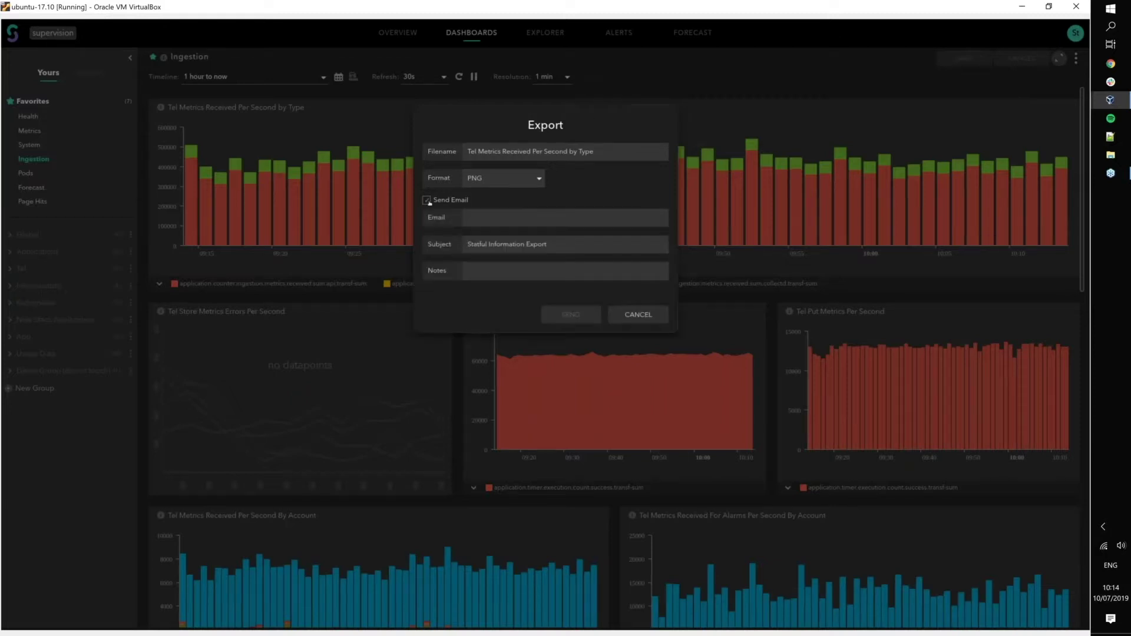
left_click(480, 220)
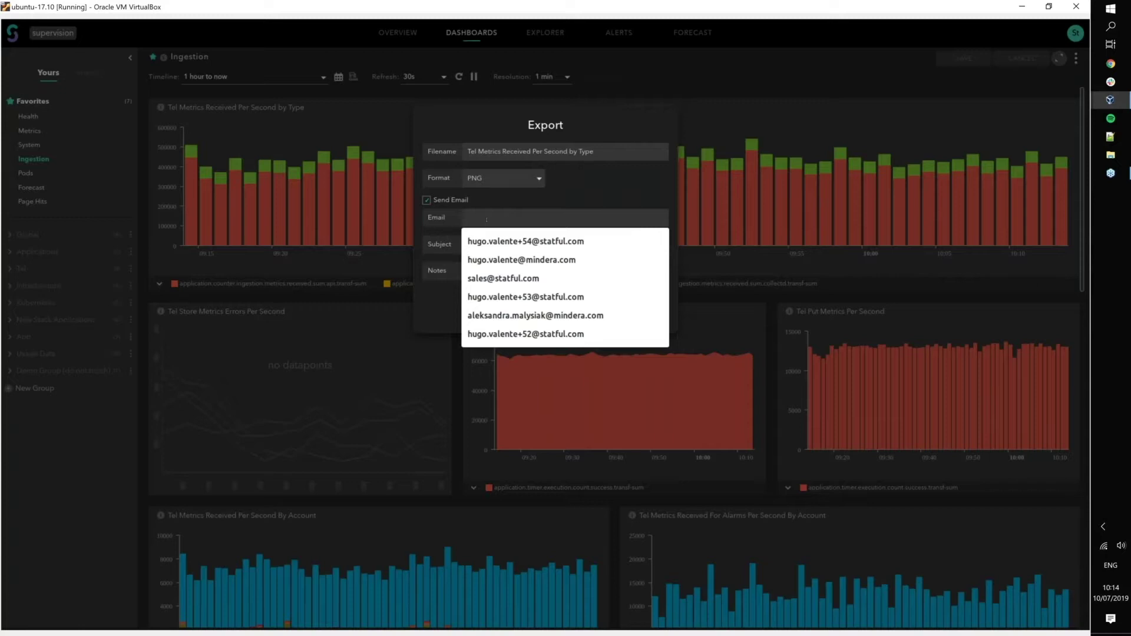
left_click(575, 195)
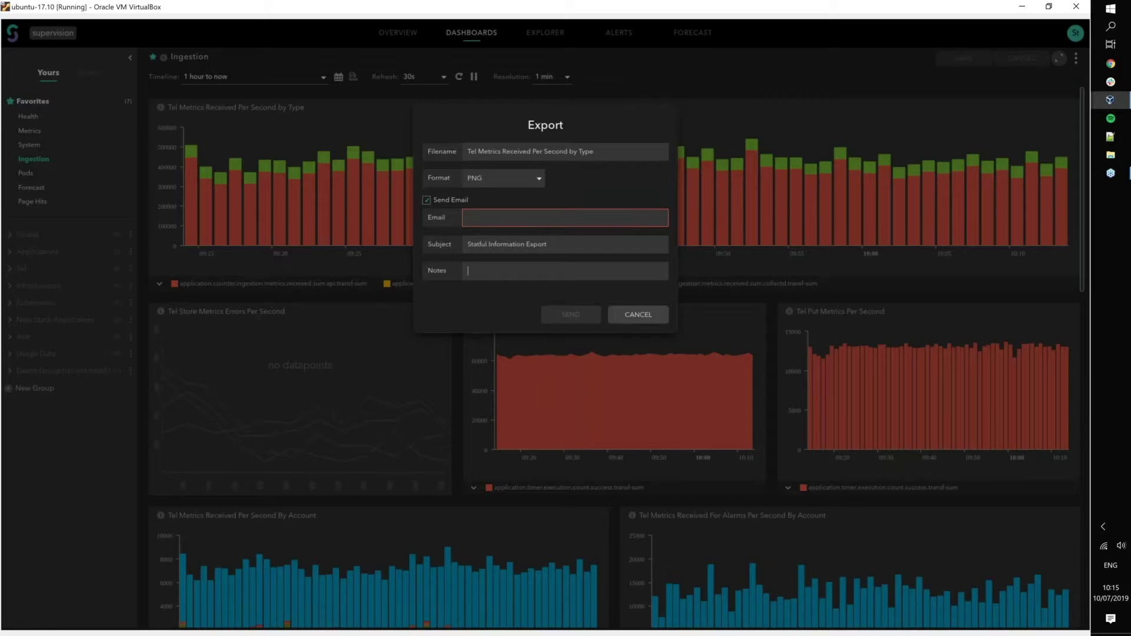
left_click(637, 314)
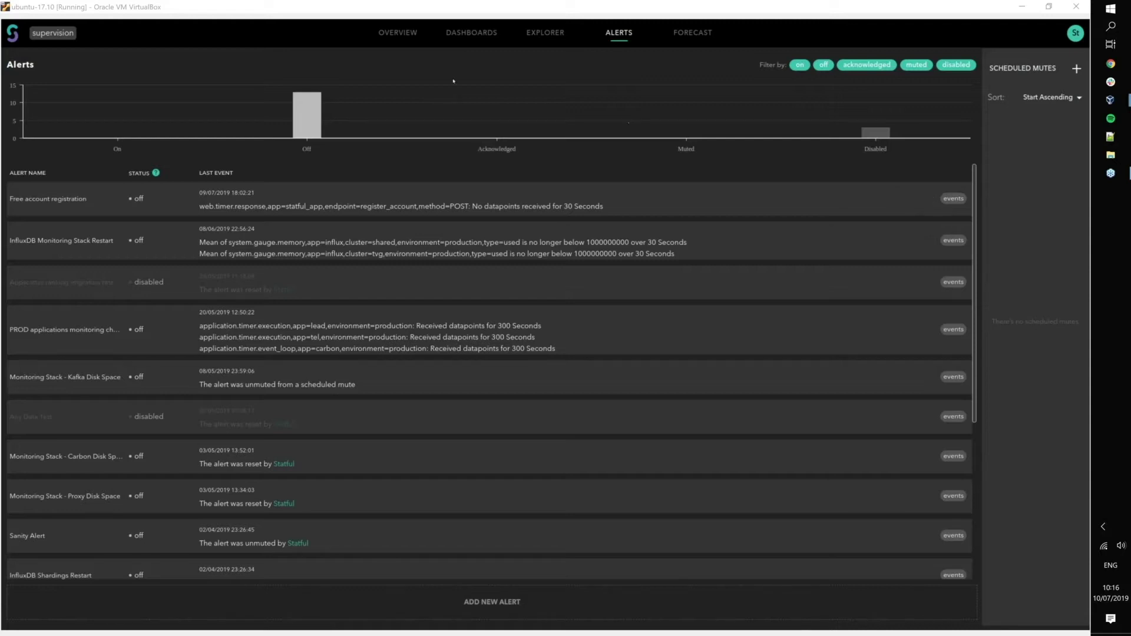
Show the events of the Free account registration alert for the timeline 7 days to now
mouse_move(308, 109)
mouse_move(301, 188)
mouse_move(229, 243)
mouse_move(62, 217)
mouse_move(65, 247)
mouse_move(349, 405)
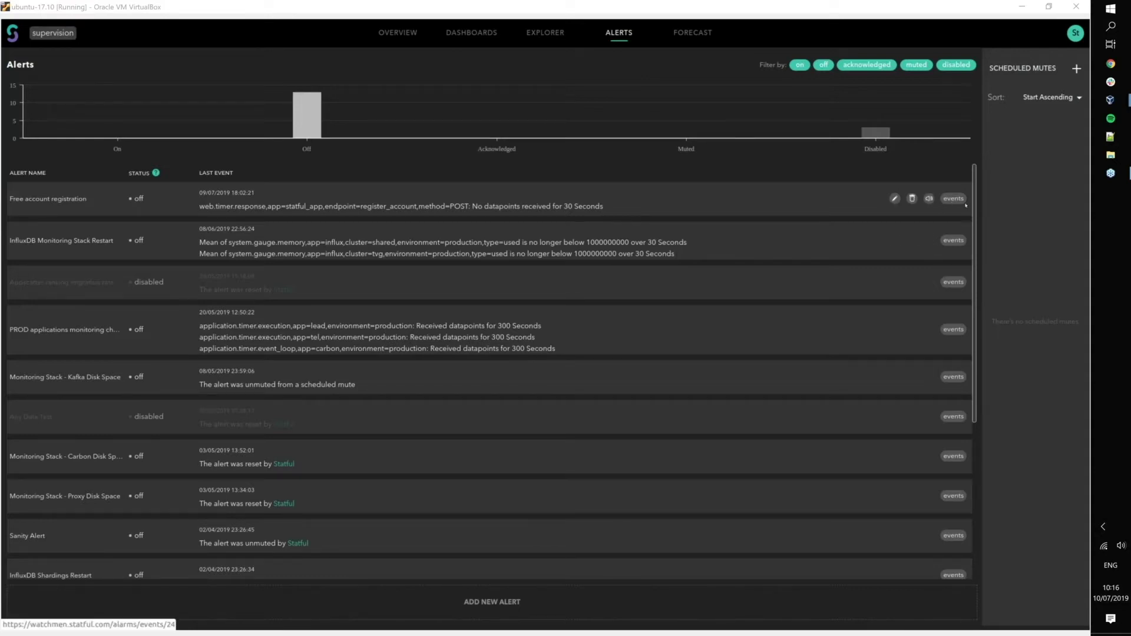
left_click(962, 205)
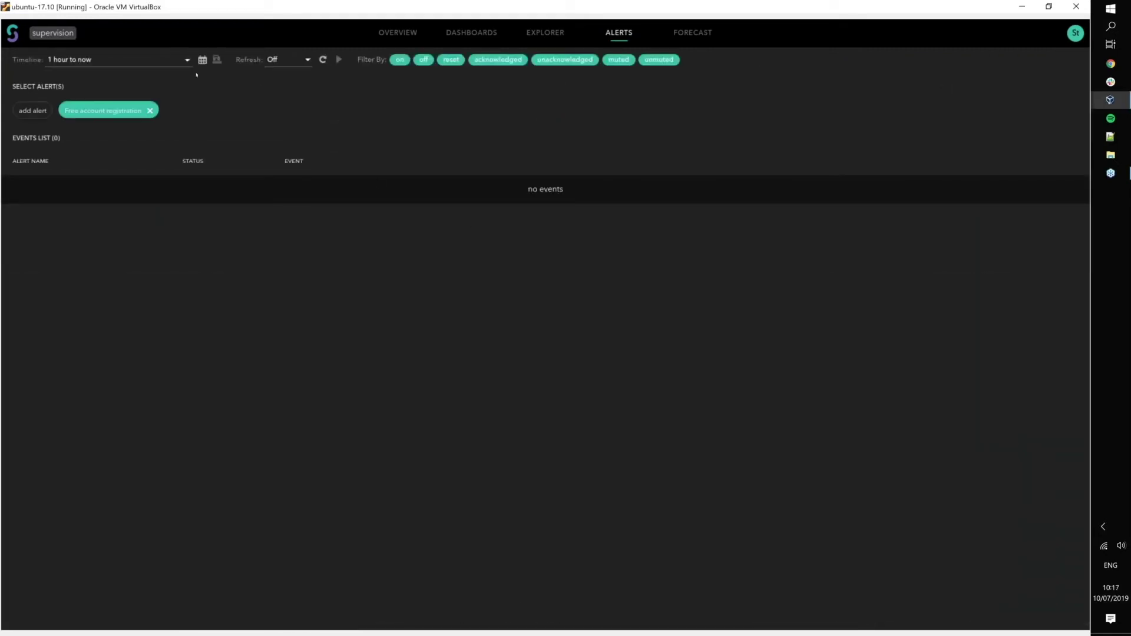
left_click(165, 65)
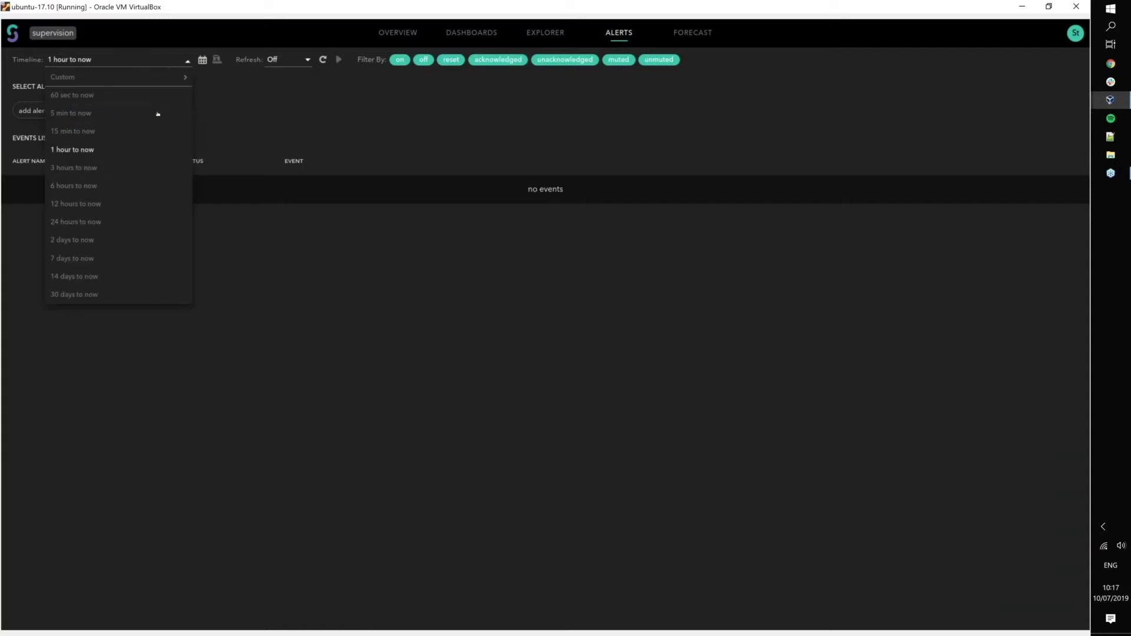
left_click(113, 253)
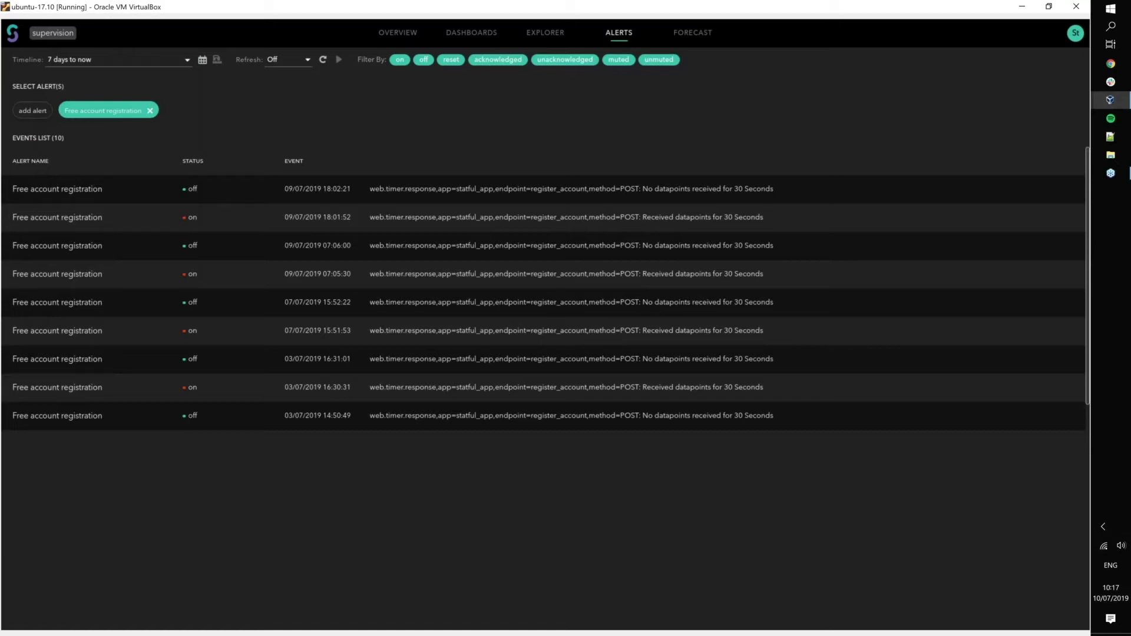
Open the Free account registration alert's details, try its No data, Transformation and Type trigger options, and reselect Any data
left_click(619, 33)
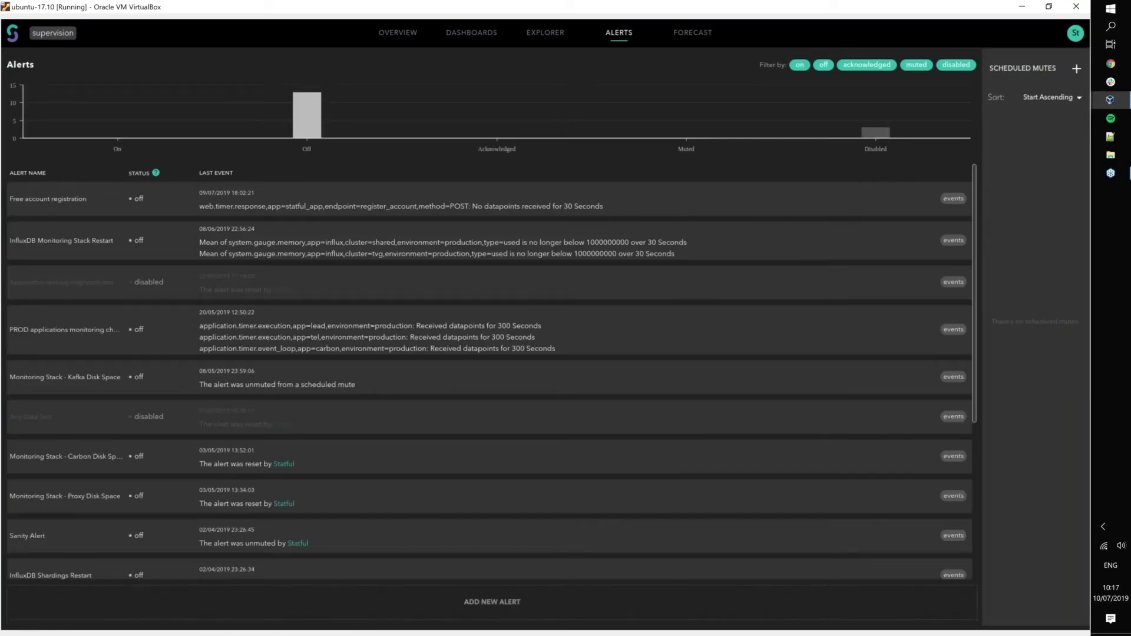
left_click(890, 204)
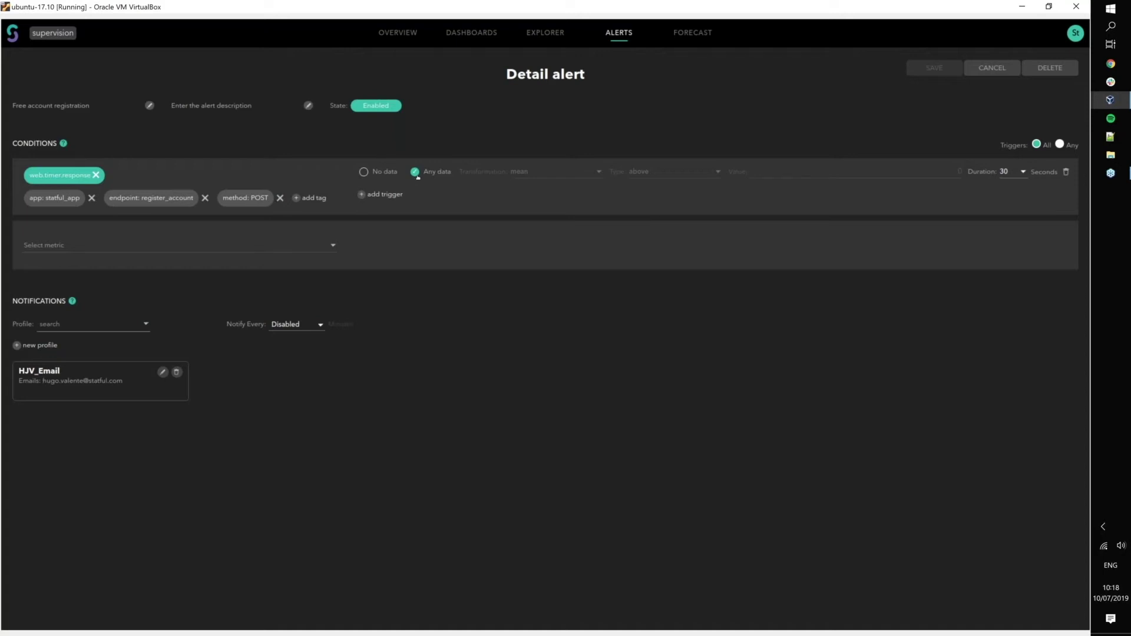
left_click(364, 172)
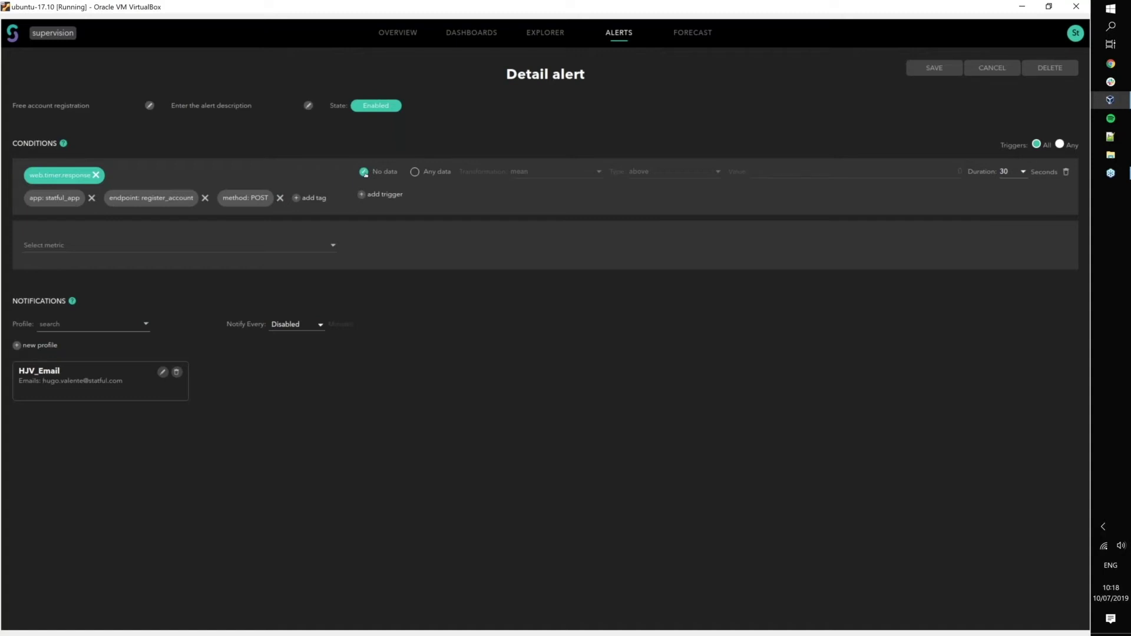
left_click(365, 173)
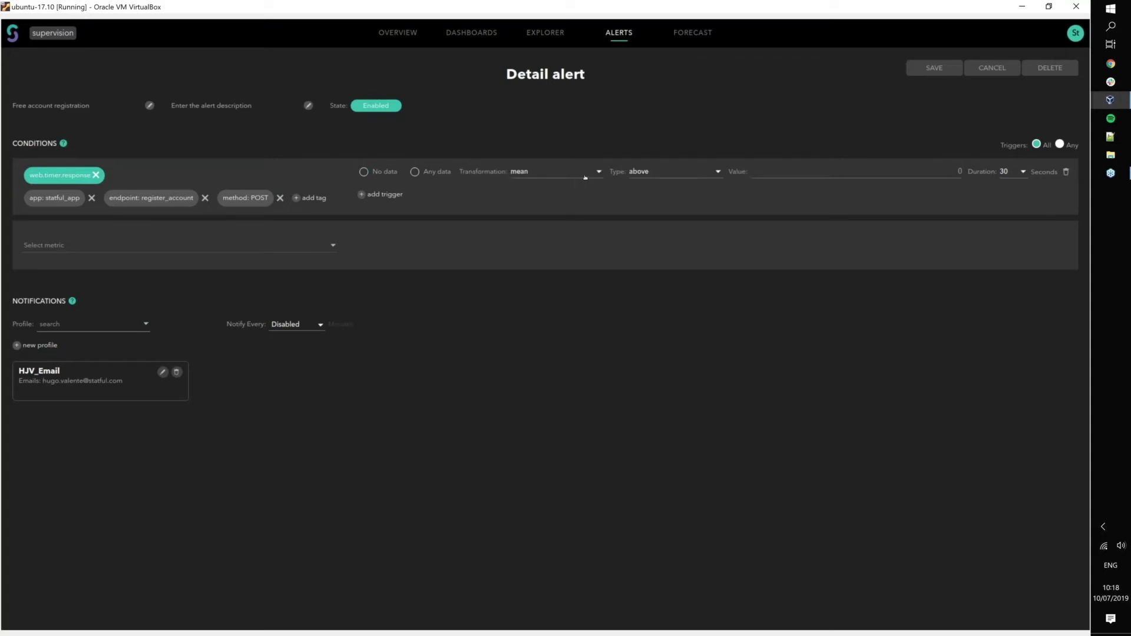
left_click(587, 176)
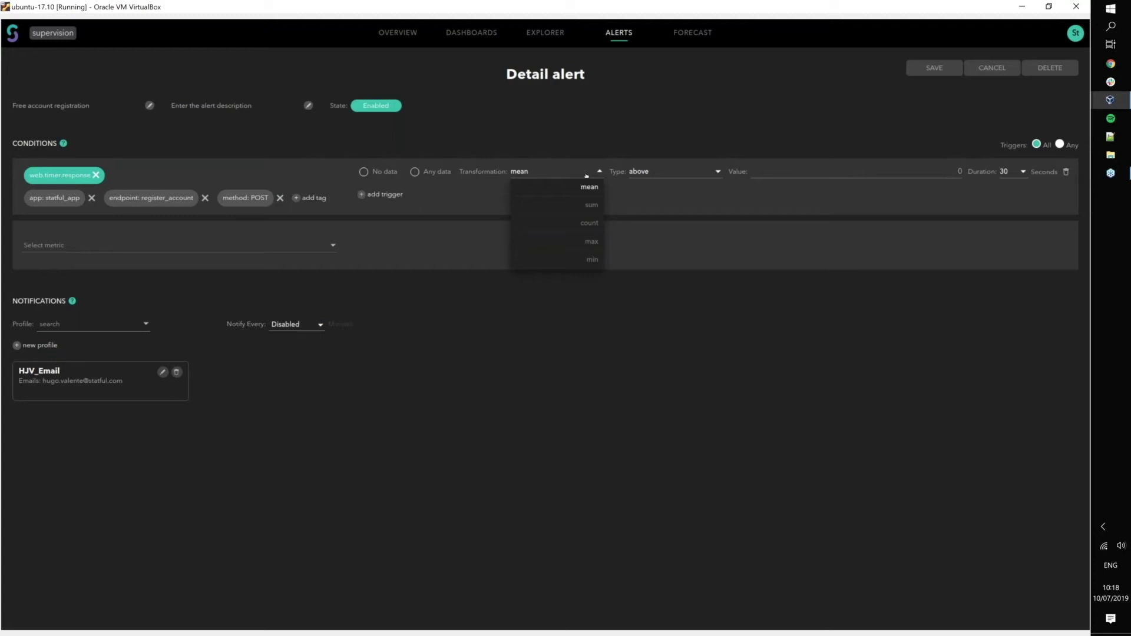
left_click(655, 177)
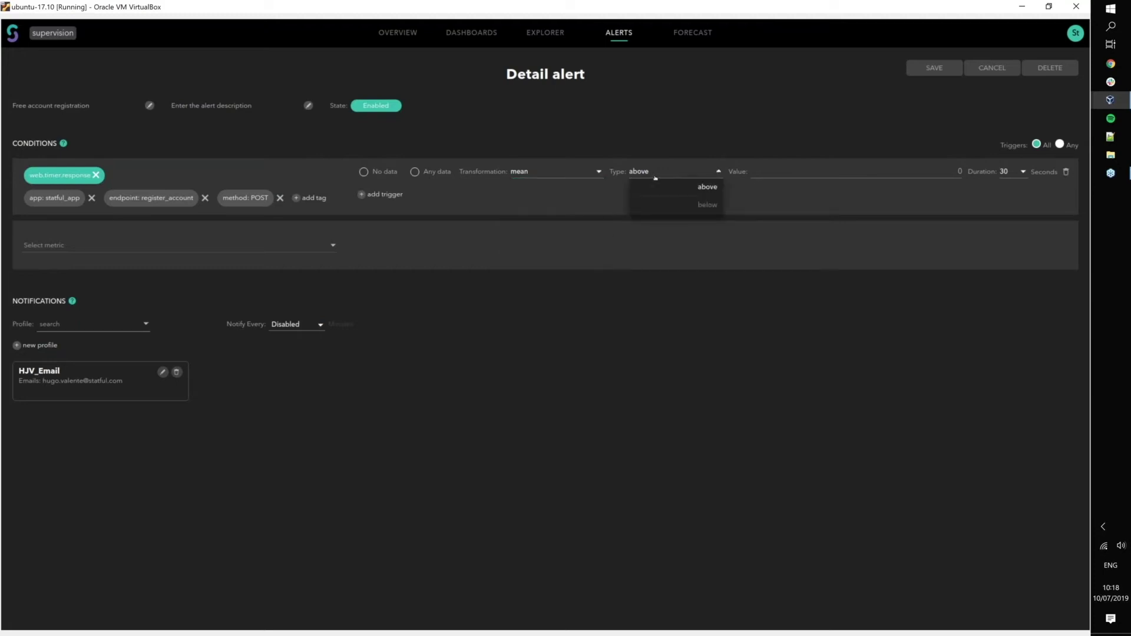
left_click(415, 172)
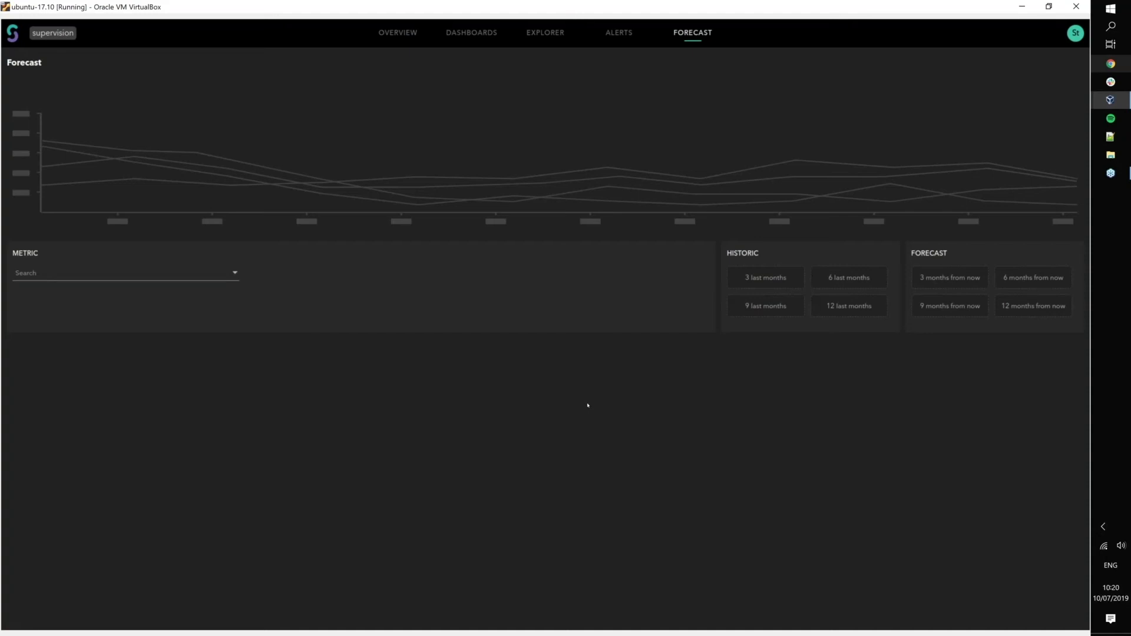
Select web.timer.response as the metric to forecast
left_click(227, 275)
type("web.")
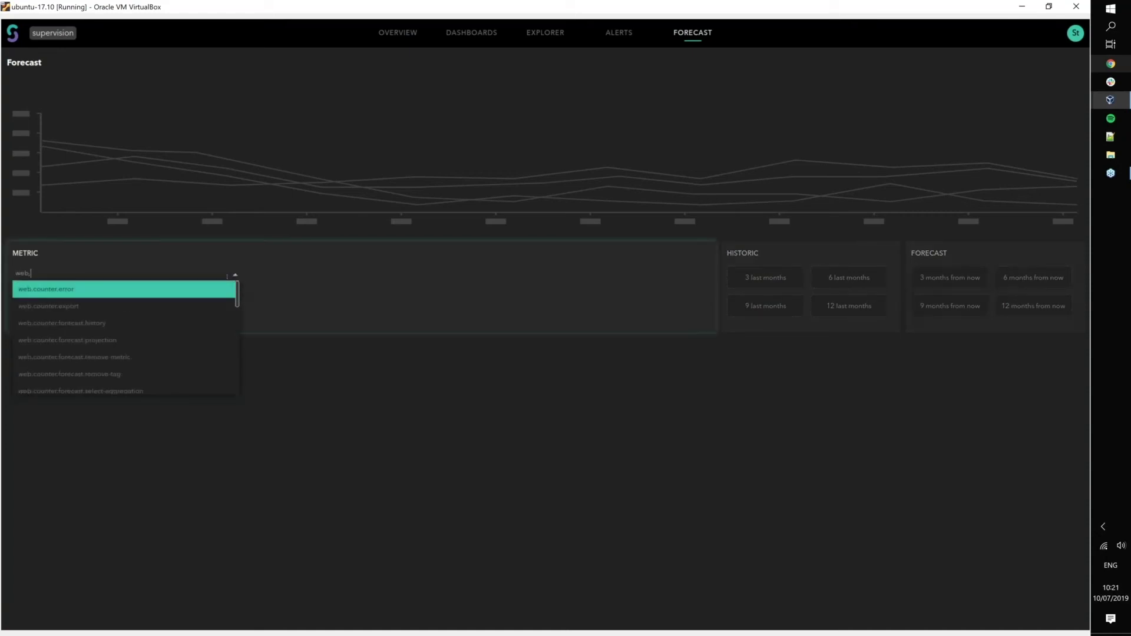
type("timere.re")
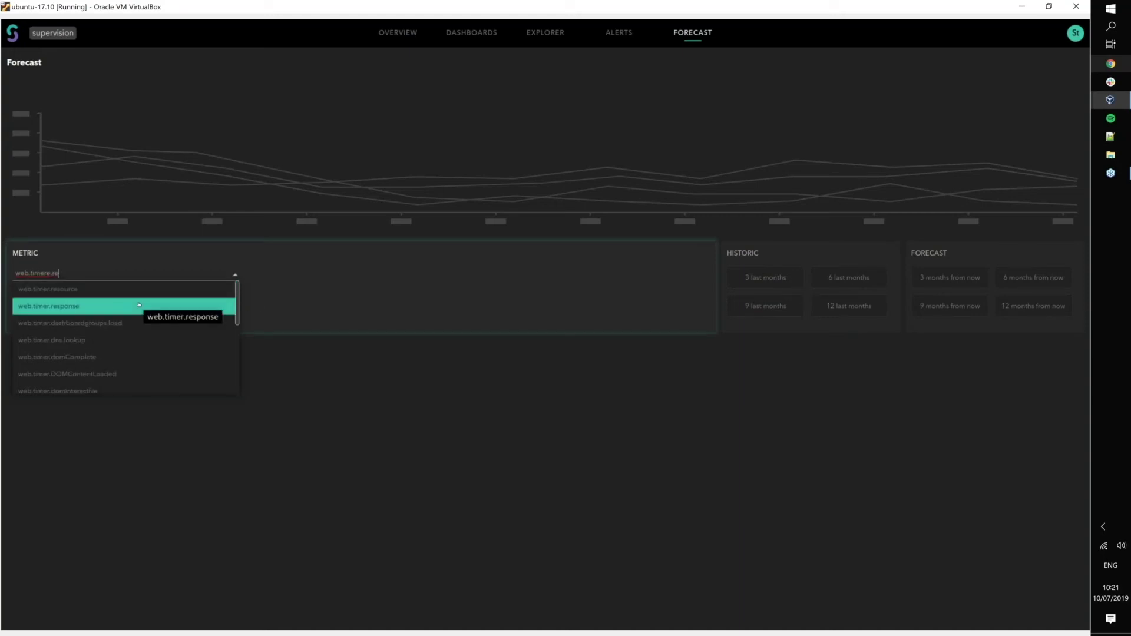
left_click(139, 305)
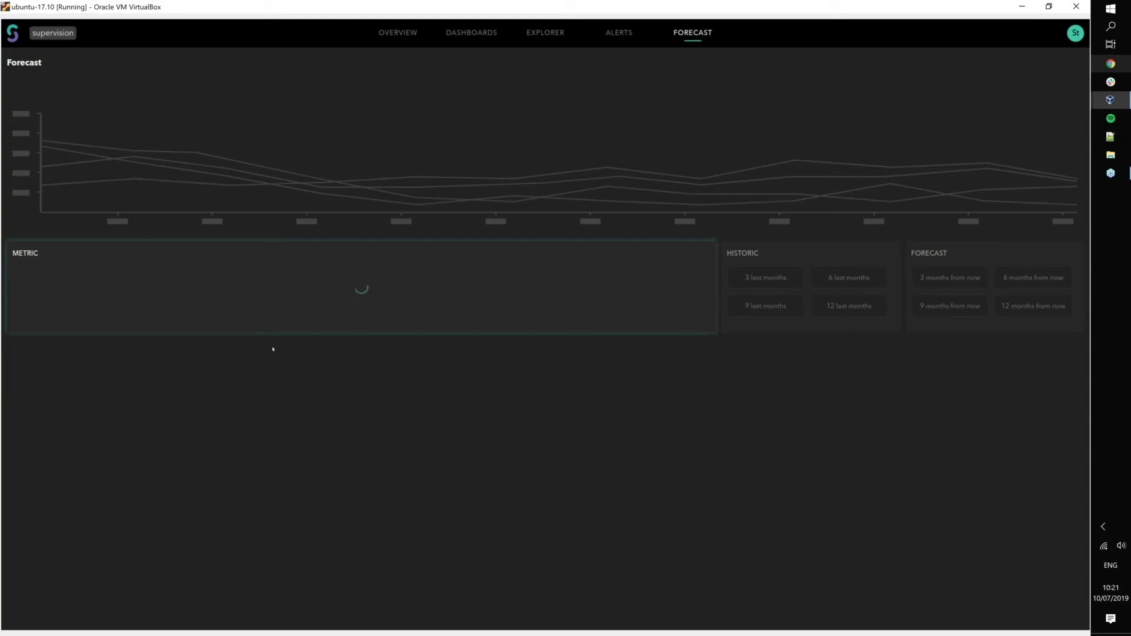
Restrict the forecast metric with the tag app set to statful_app
left_click(20, 296)
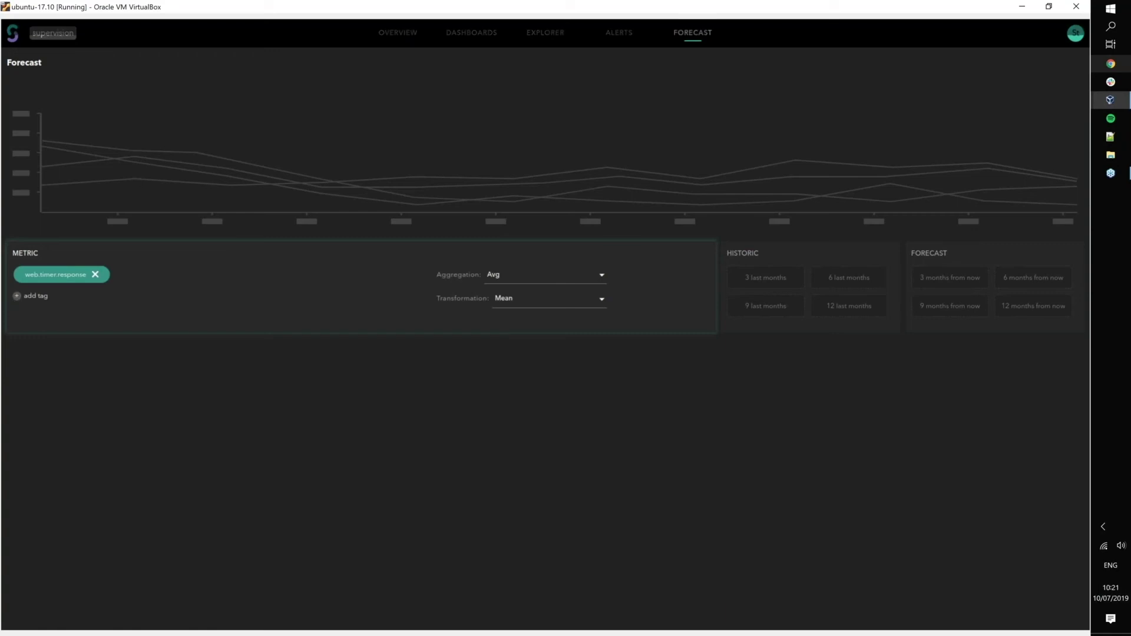
left_click(497, 155)
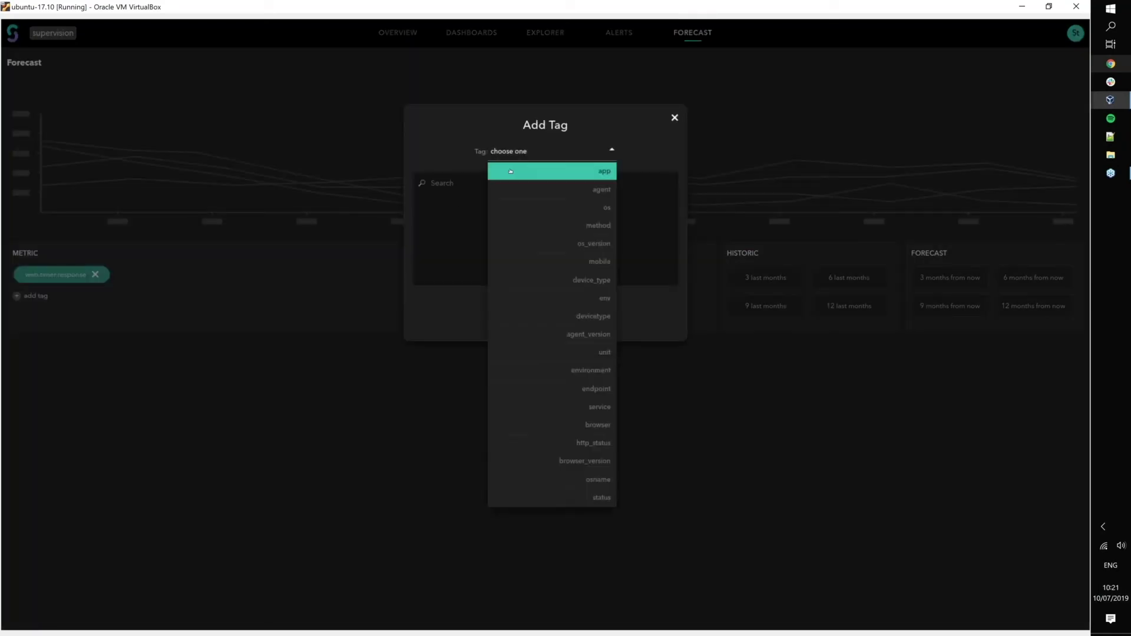
left_click(510, 171)
left_click(443, 200)
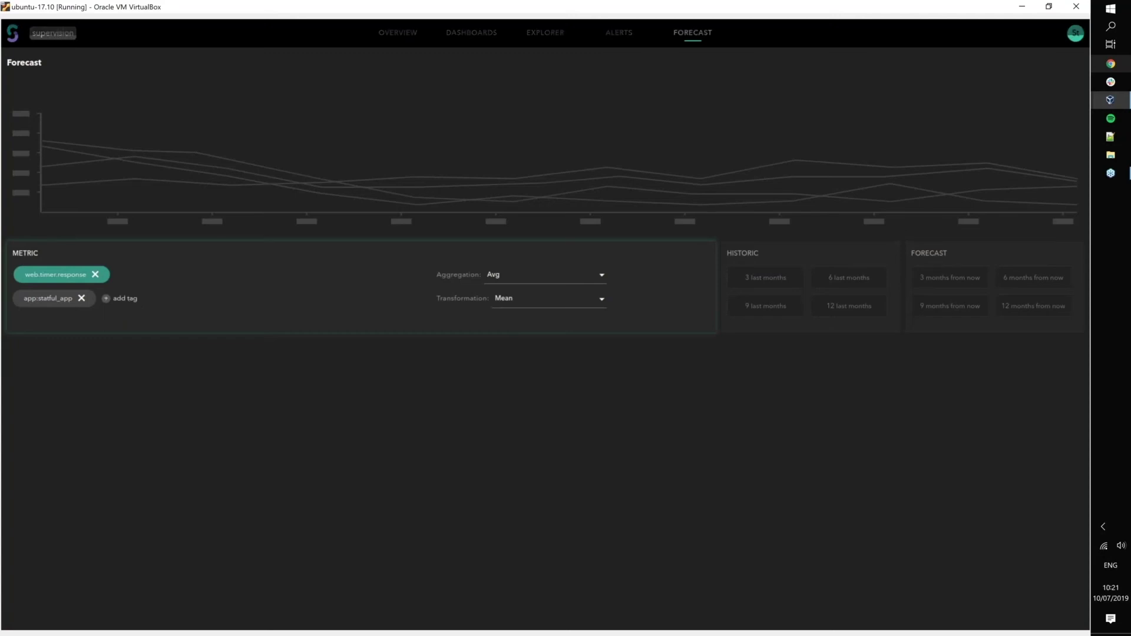
Add the tag environment with the value production to the forecast metric and save it
left_click(125, 299)
left_click(550, 152)
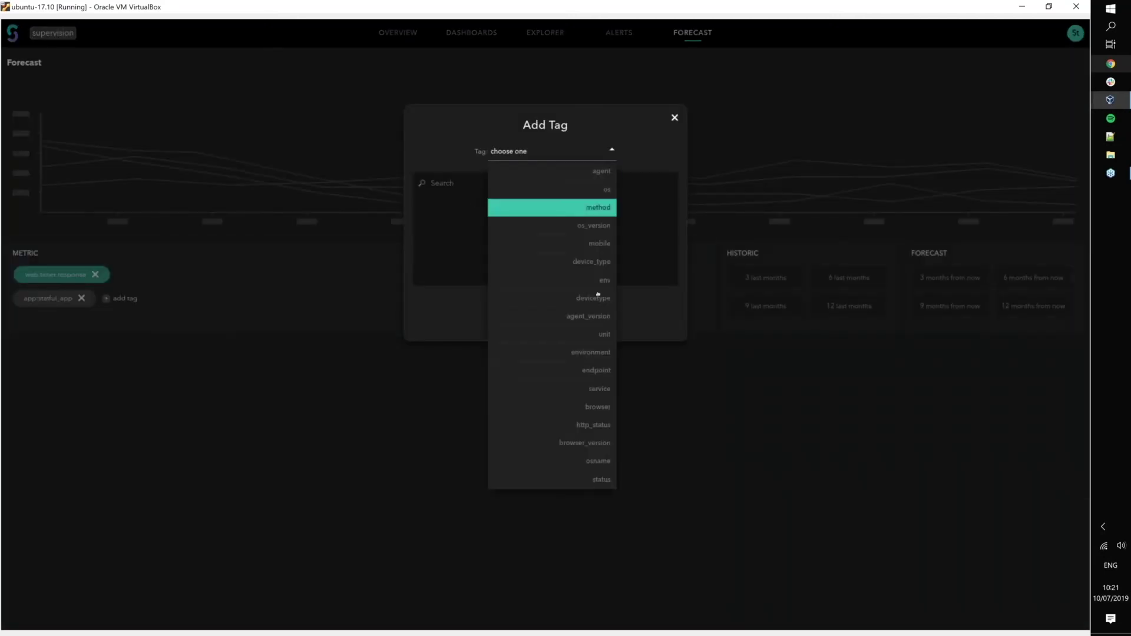
key("Return")
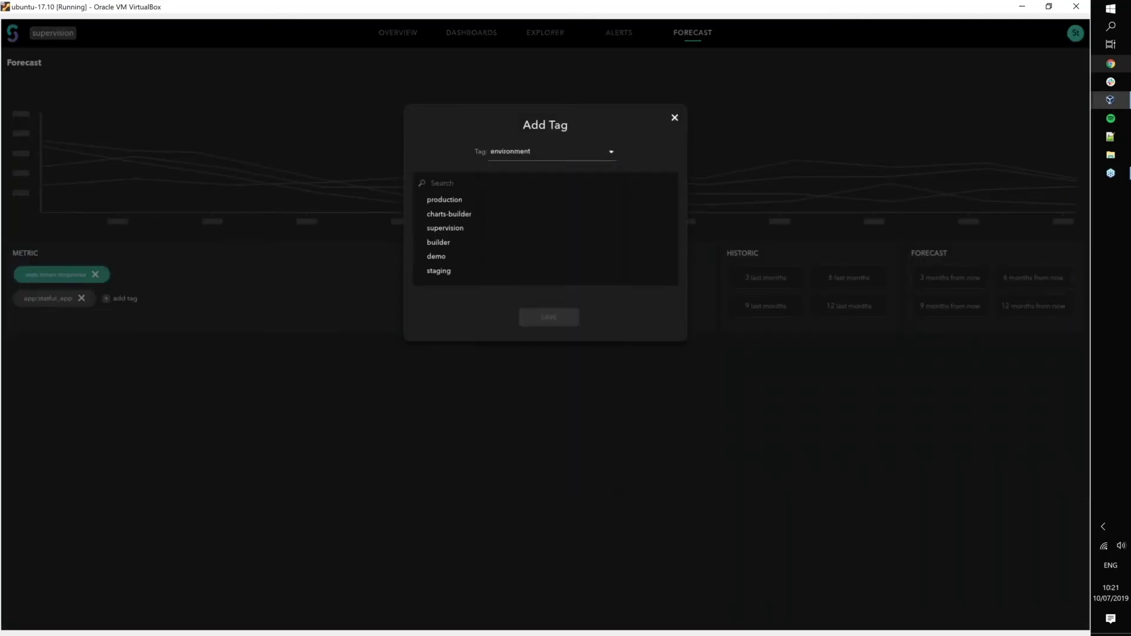
left_click(449, 200)
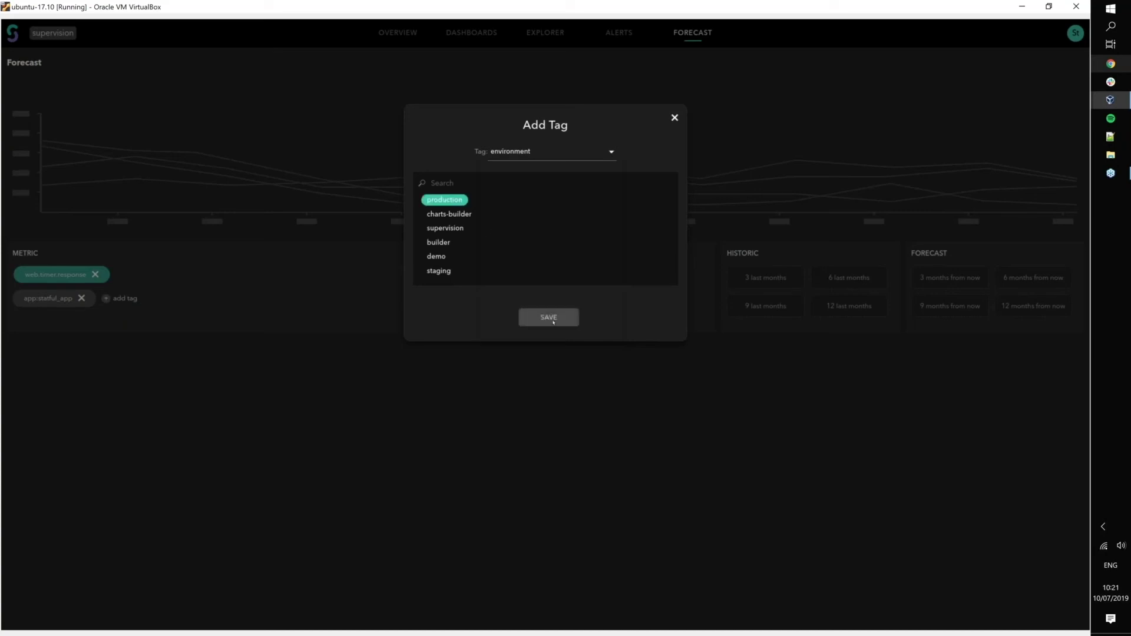
left_click(553, 322)
Generate the forecast for 3 months from now using Count aggregation, Sum transformation and the 9 last months as history
left_click(545, 275)
left_click(530, 329)
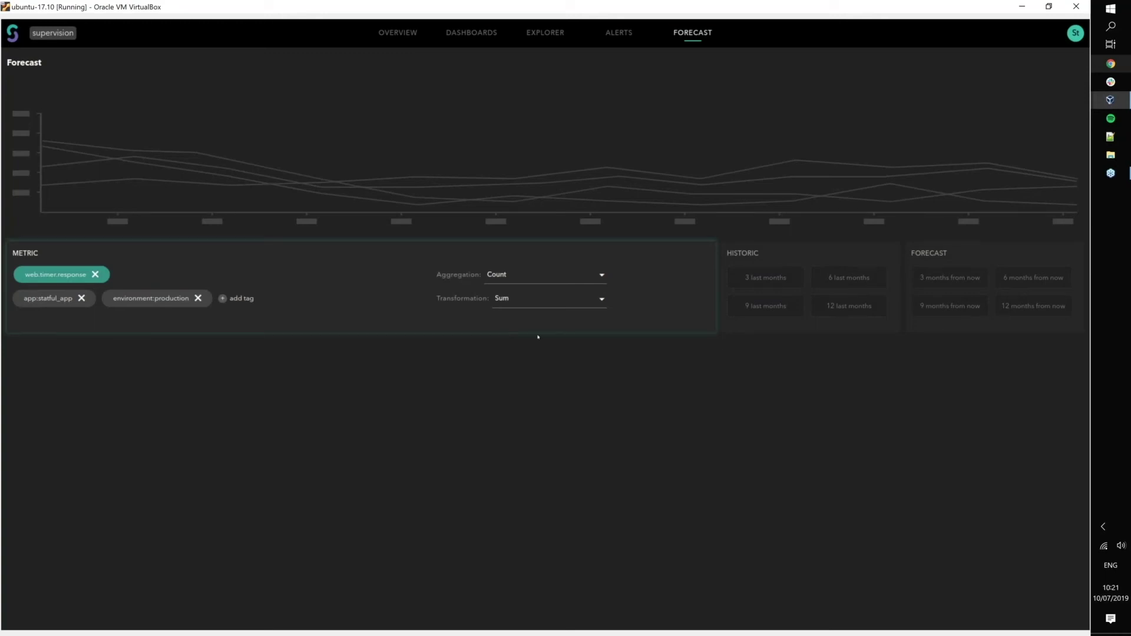
left_click(782, 305)
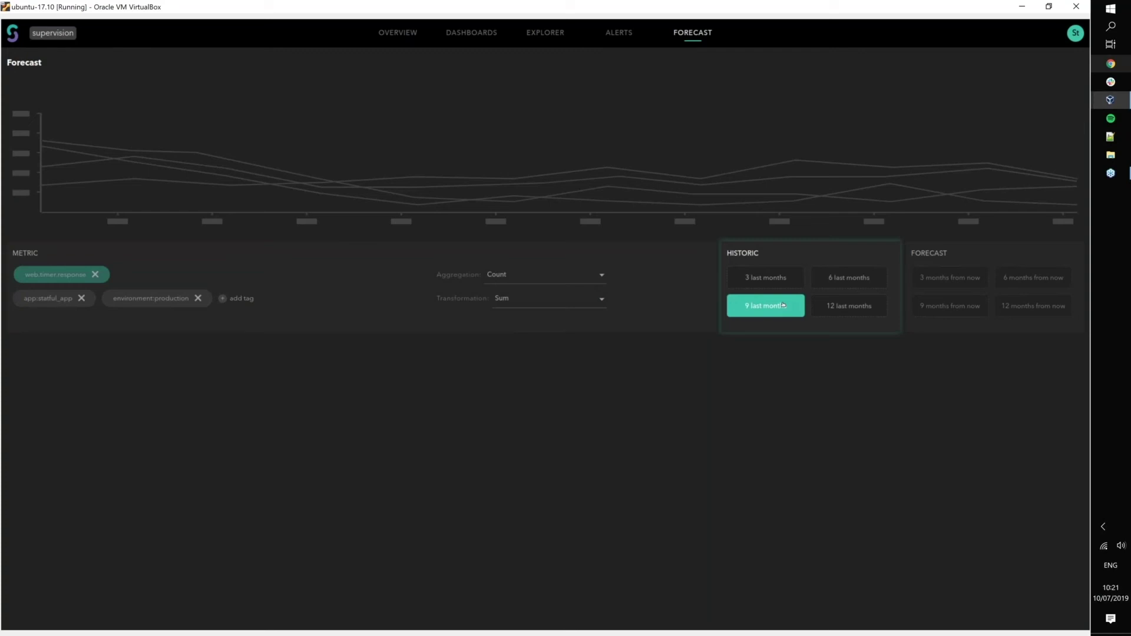
left_click(974, 281)
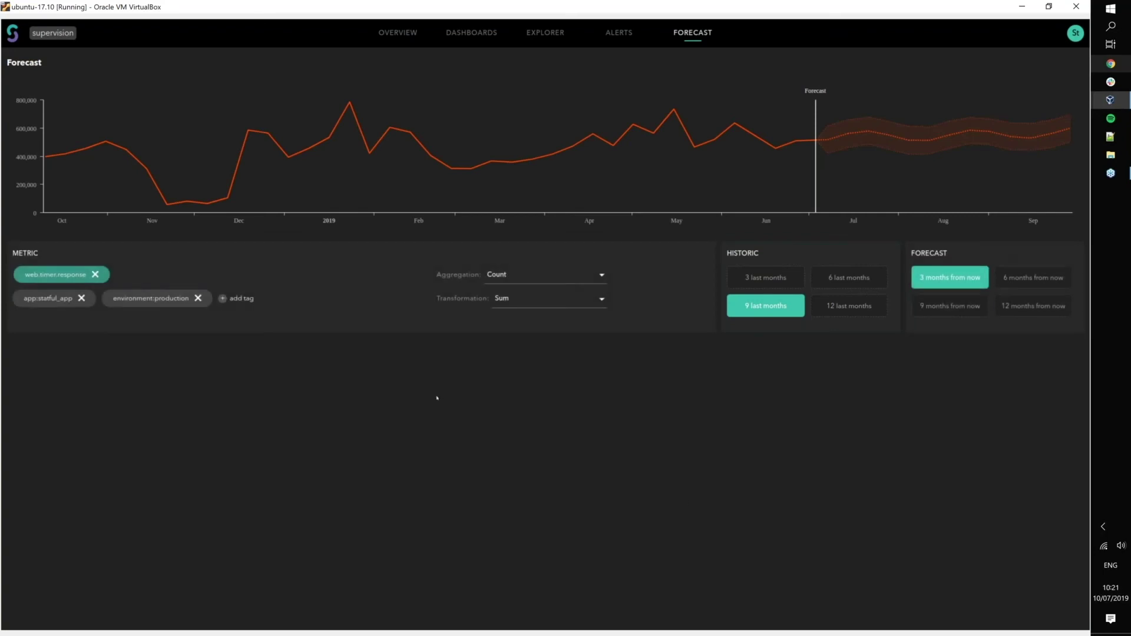
Inspect individual data points along the historic and forecast portions of the web.timer.response chart
mouse_move(114, 156)
mouse_move(851, 132)
mouse_move(378, 141)
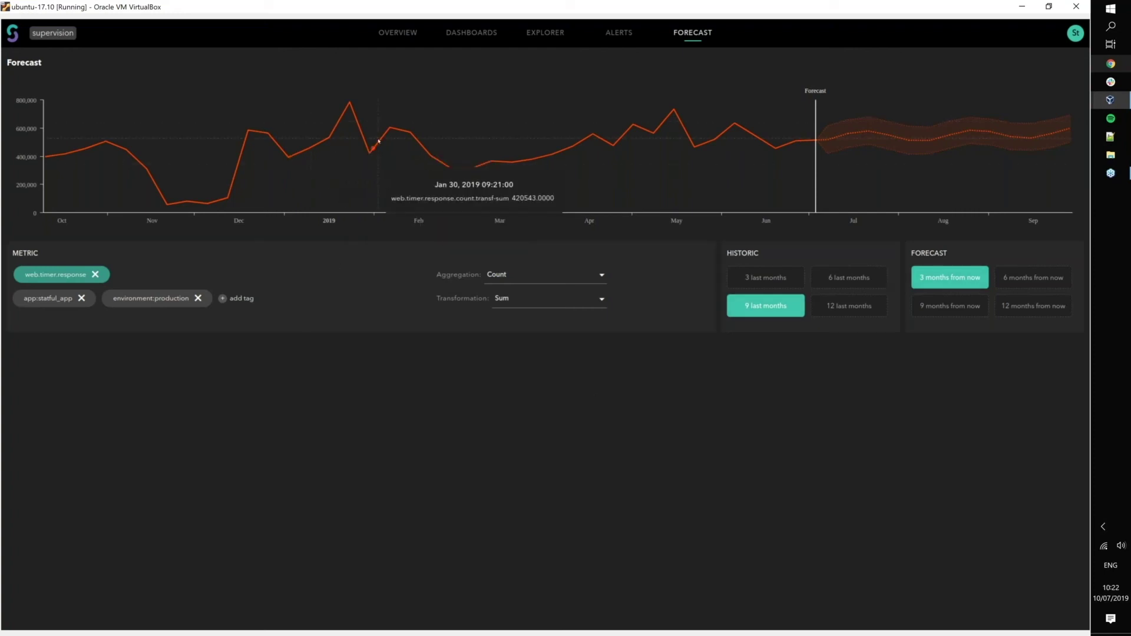